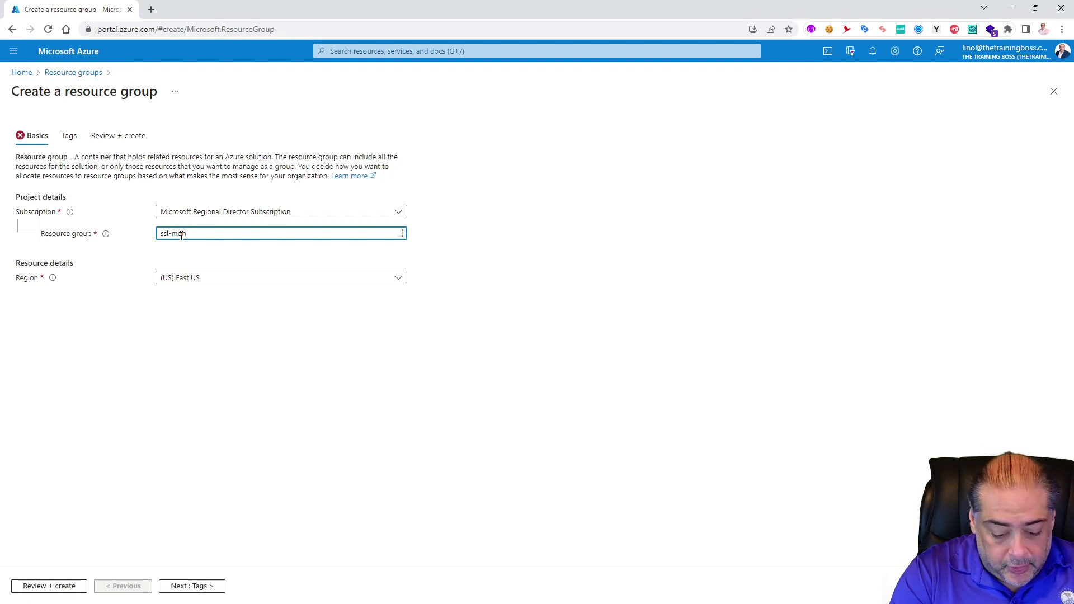
Step: Finish naming the resource group ssl-monitoring, create it in East US, then open it to add a resource
text(itoring)
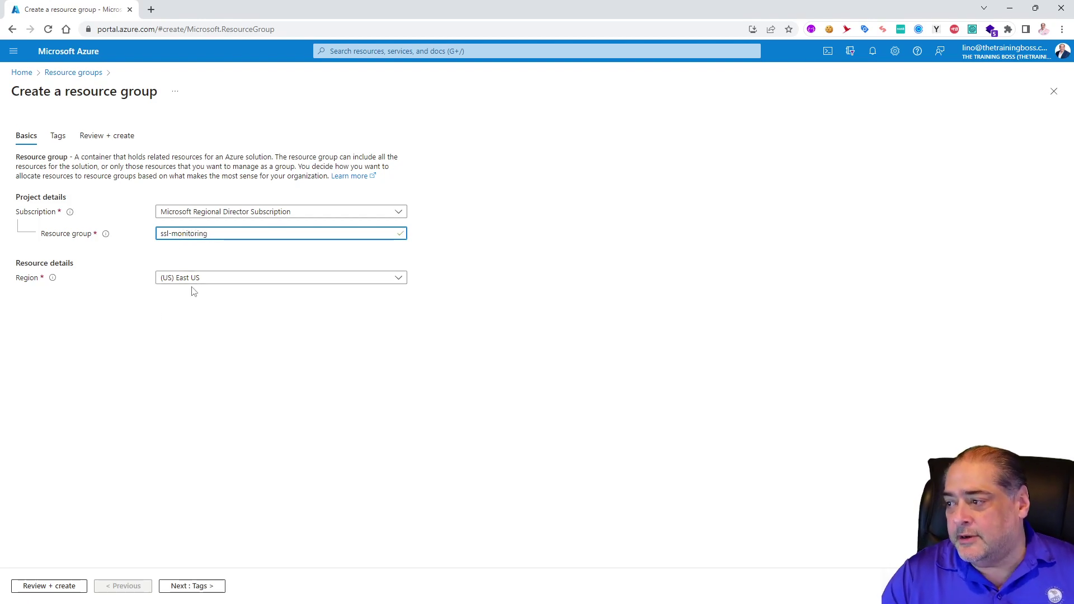
click(60, 586)
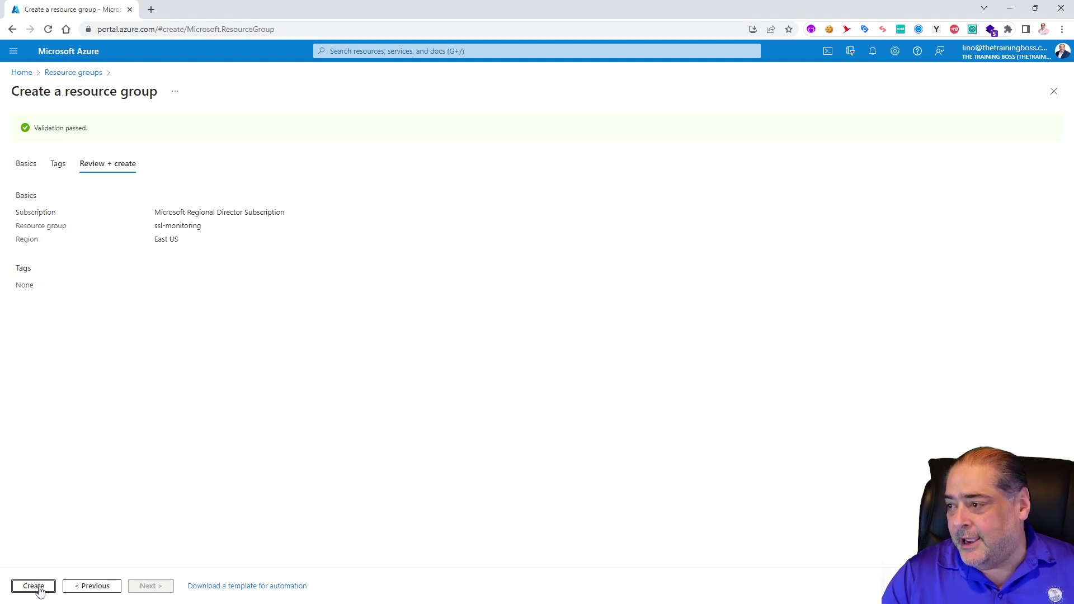
click(37, 586)
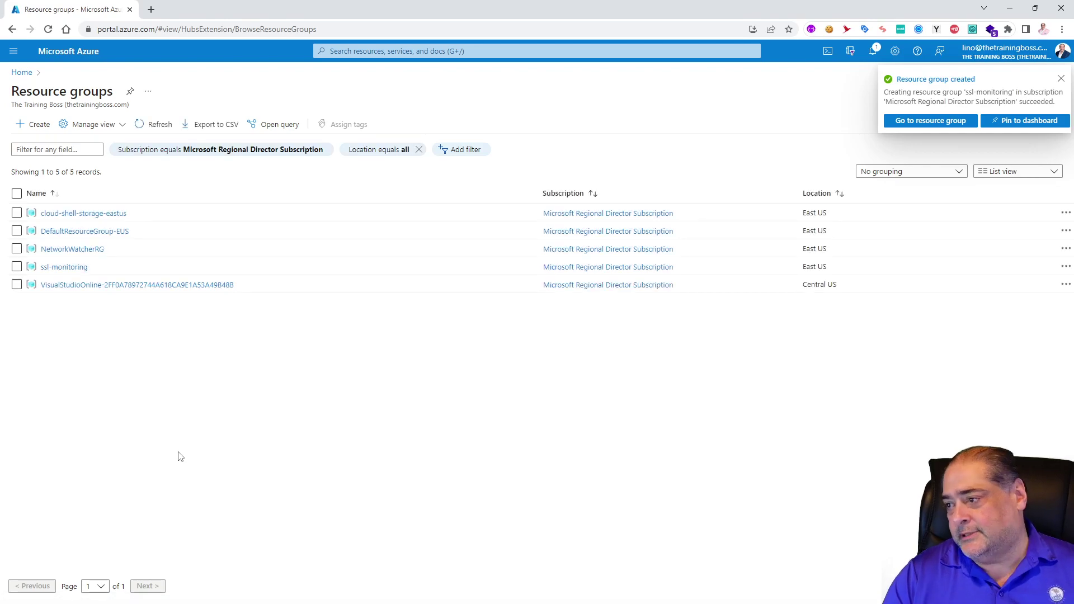
click(65, 267)
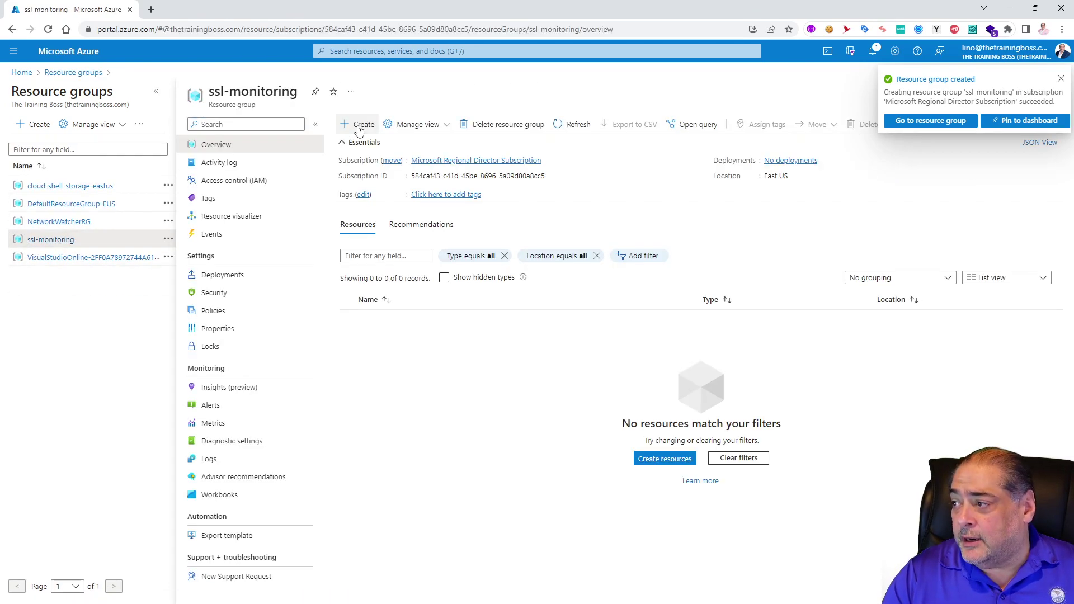
click(358, 124)
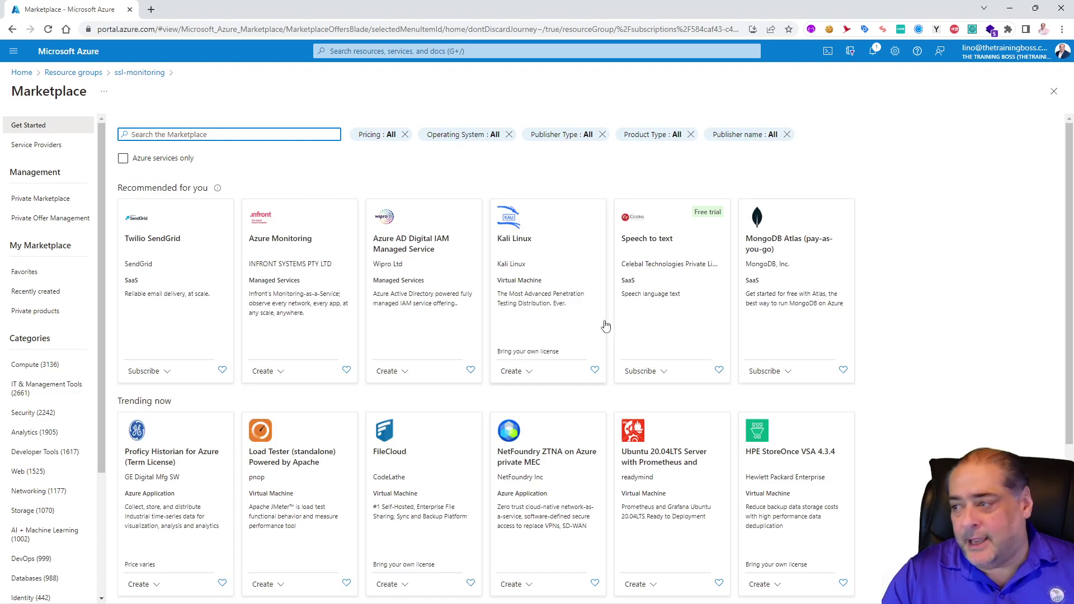
Step: Find Application Insights in the Marketplace and create a resource named linoinsightsssl in ssl-monitoring, East US
text(application ins)
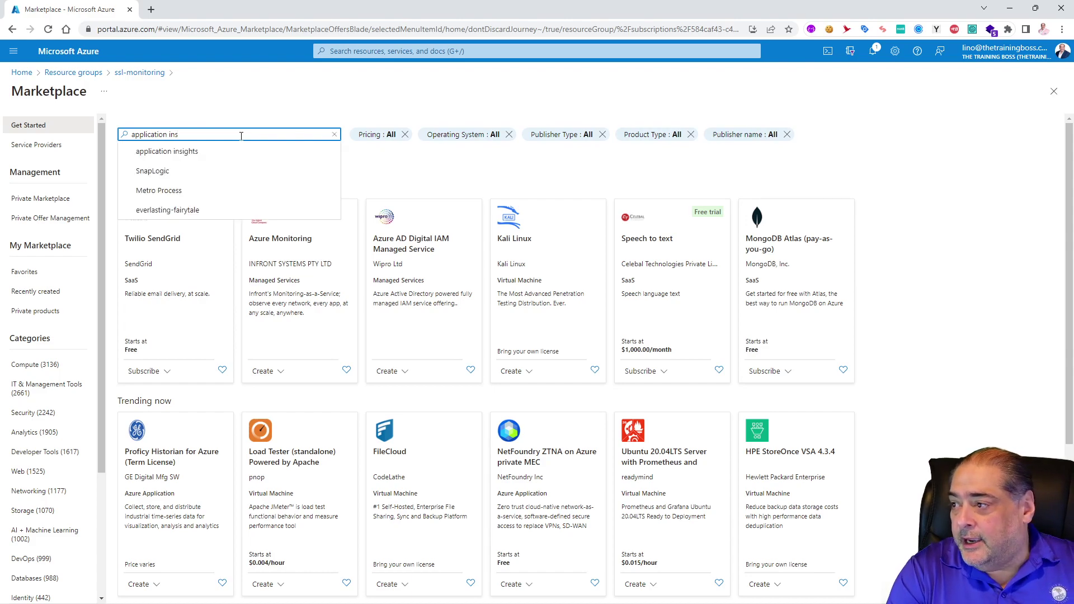
click(196, 156)
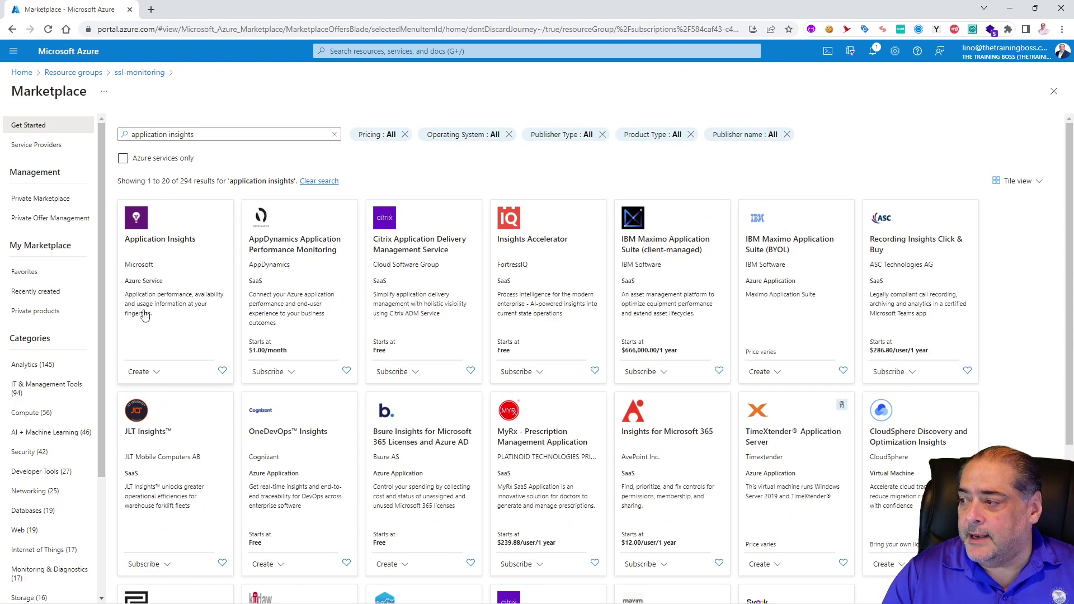
click(167, 393)
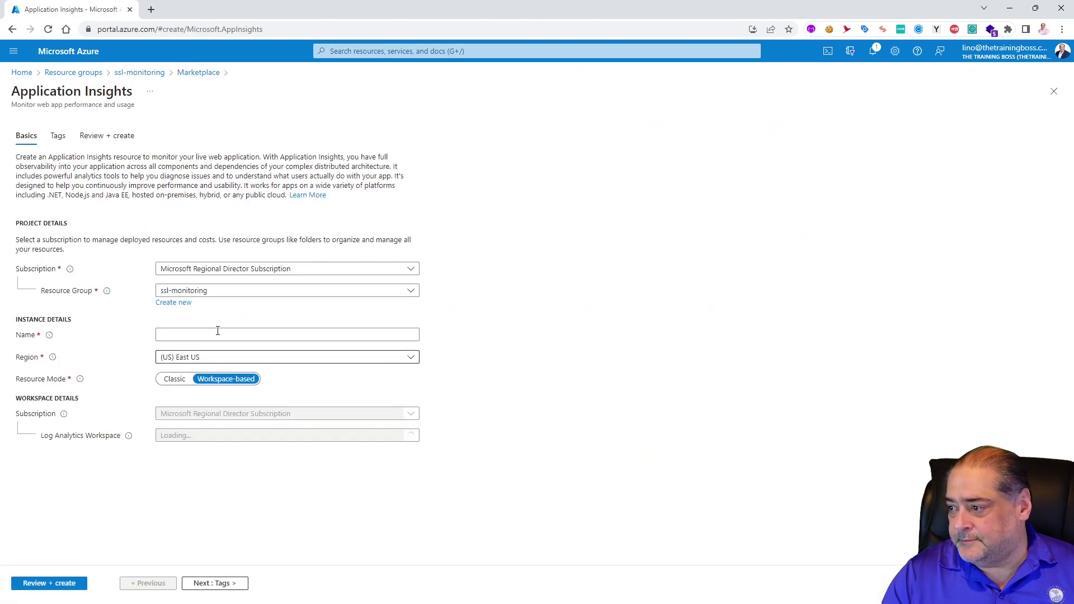
click(214, 333)
text(linoinsightsssl)
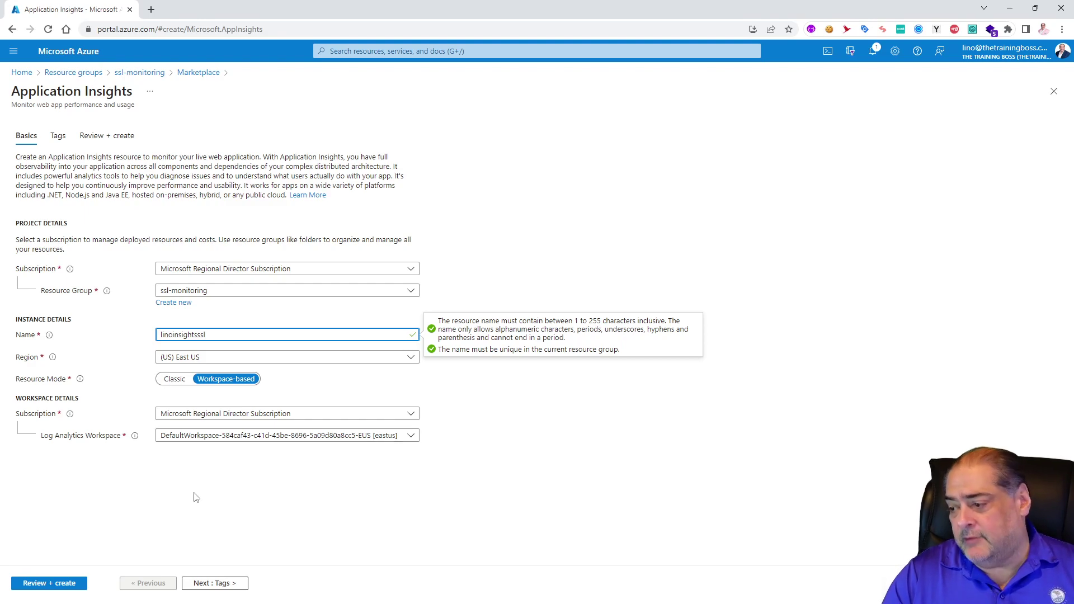
click(51, 585)
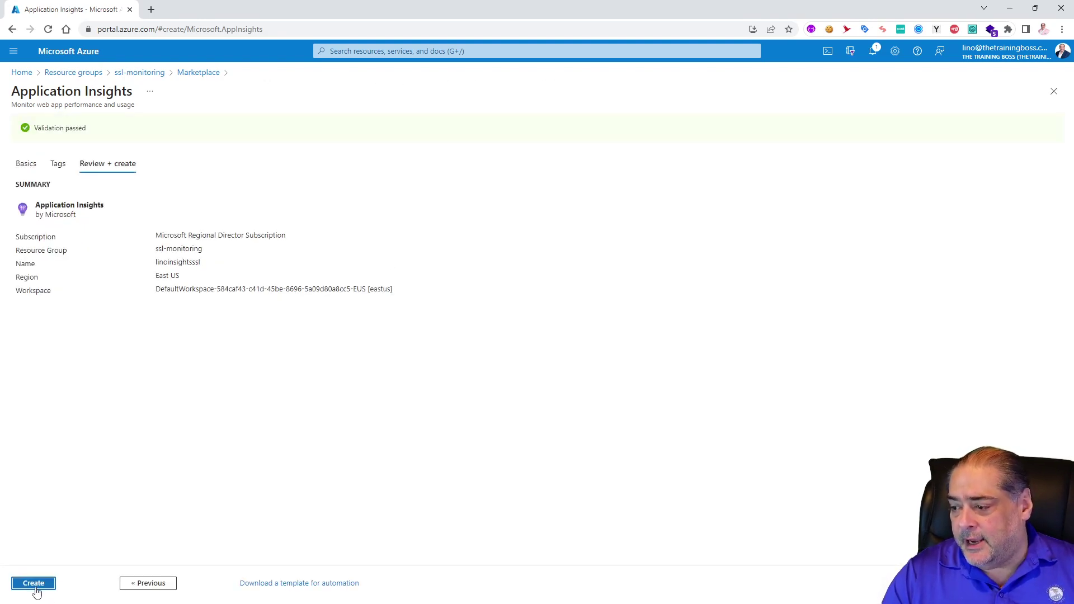
click(36, 585)
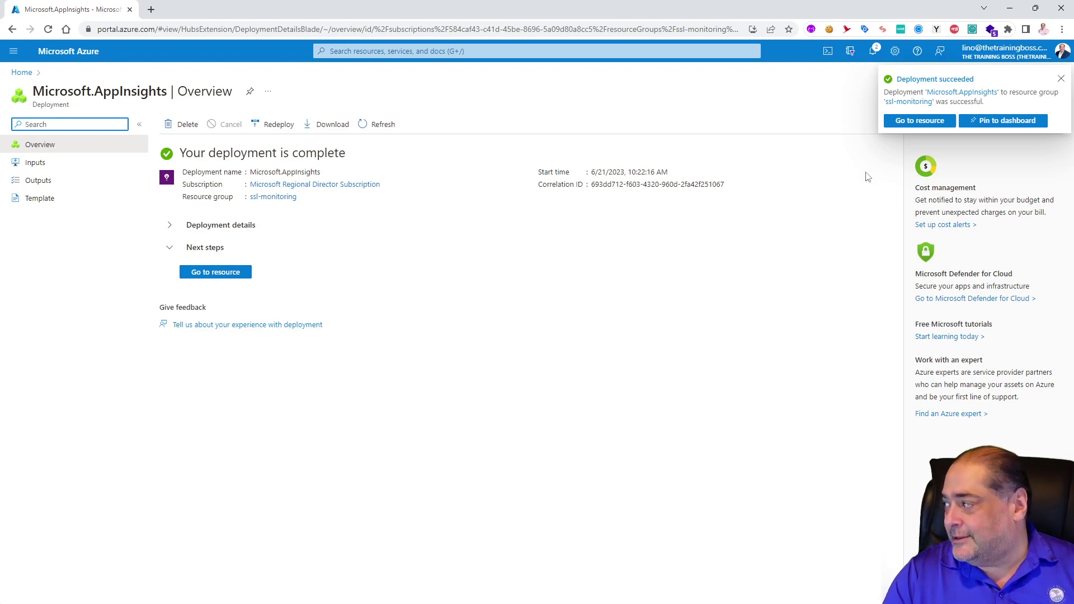
Step: Go to the linoinsightsssl resource and open its Availability page
click(920, 122)
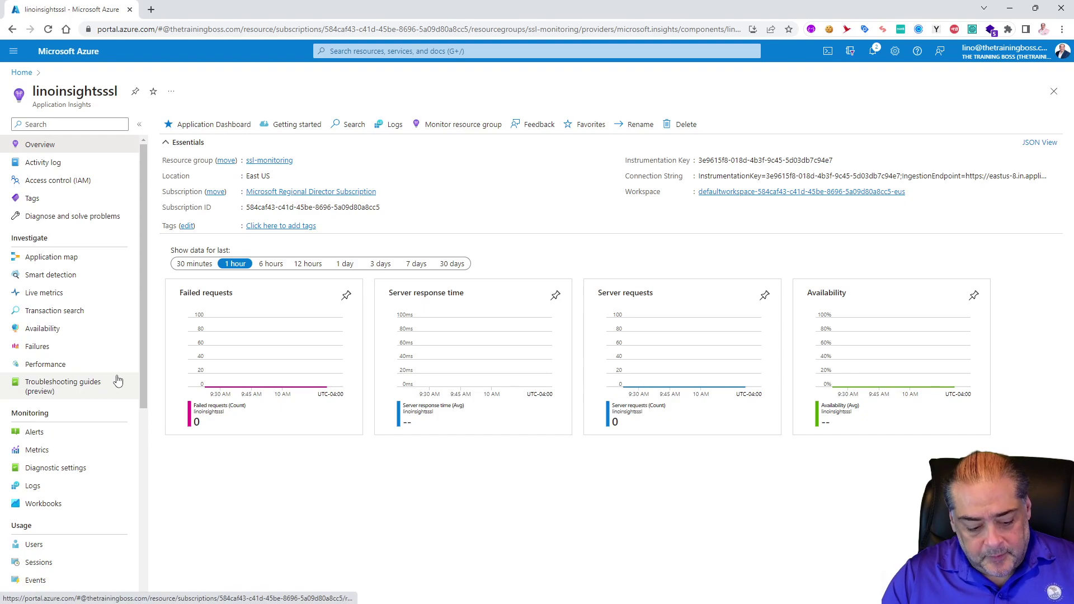
mouse_move(86, 320)
mouse_down()
mouse_move(14, 317)
mouse_move(30, 348)
mouse_move(106, 336)
mouse_move(44, 322)
mouse_up()
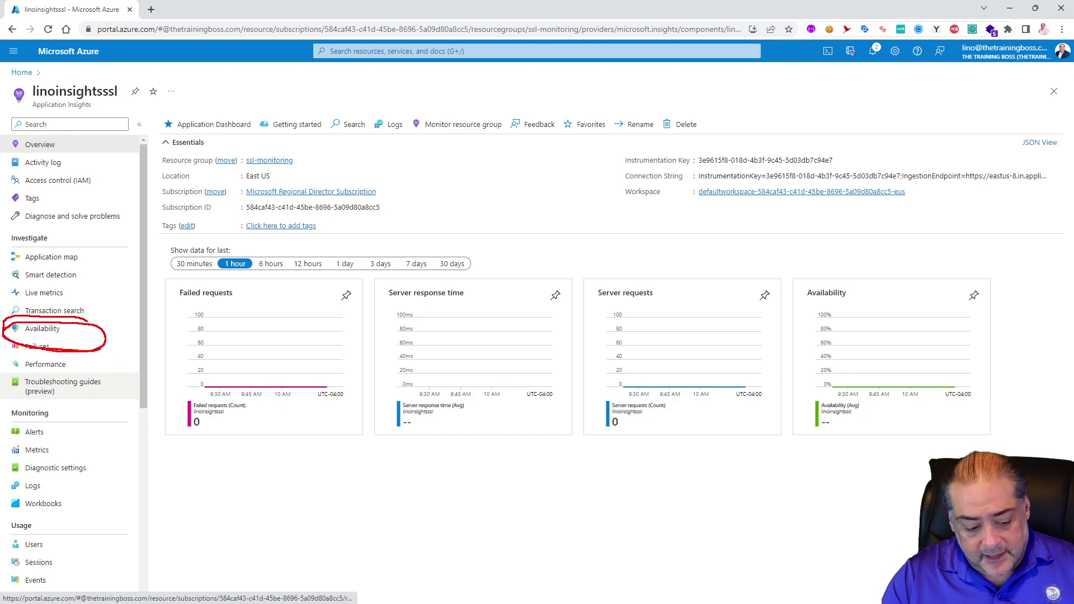
key(Escape)
click(58, 331)
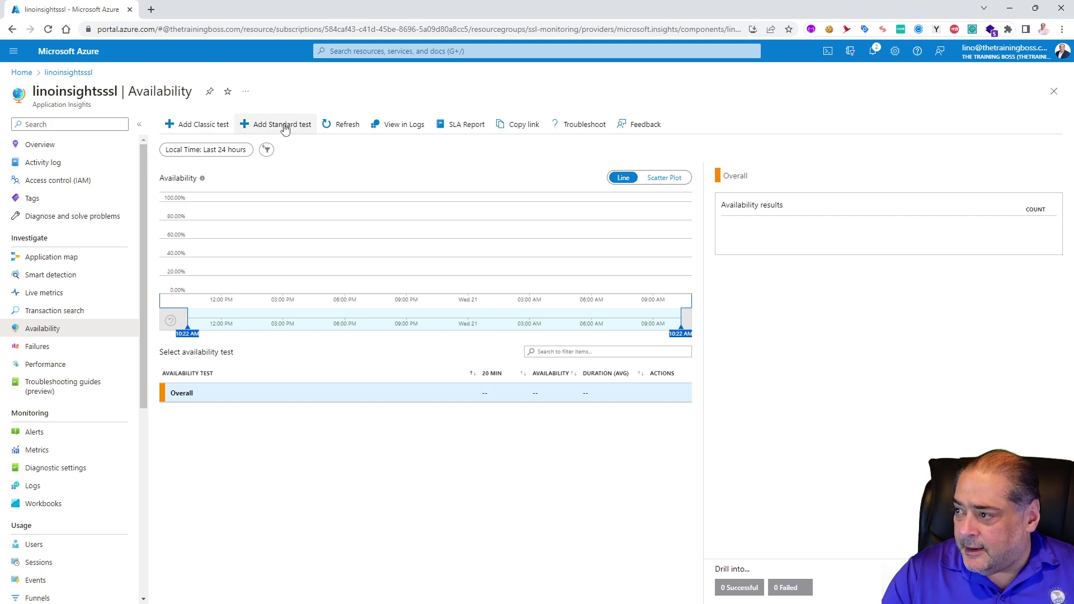
click(284, 124)
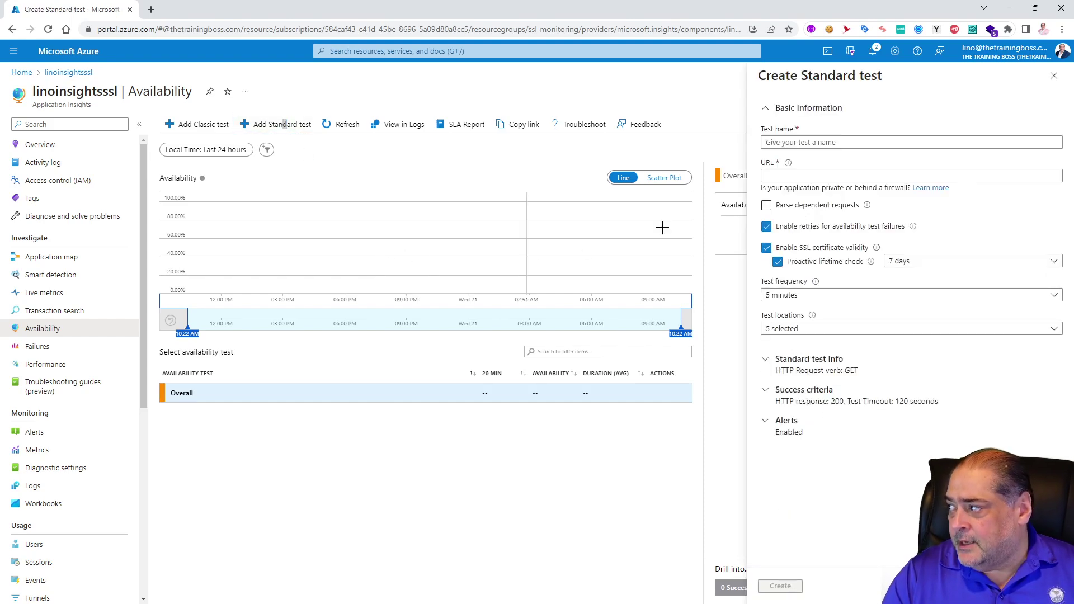
click(824, 140)
text(sslexpiration)
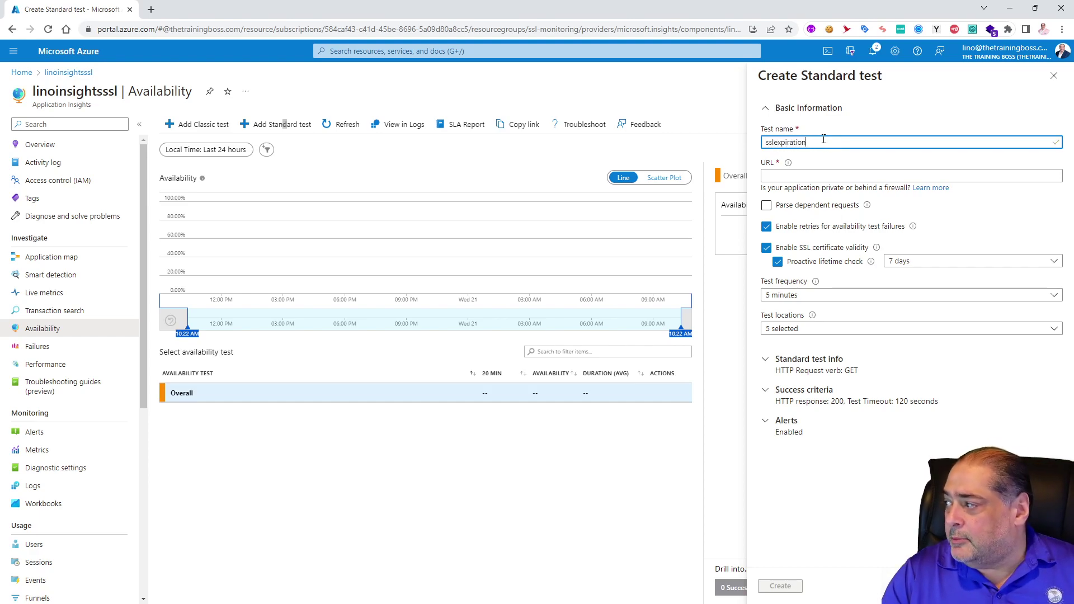
click(795, 174)
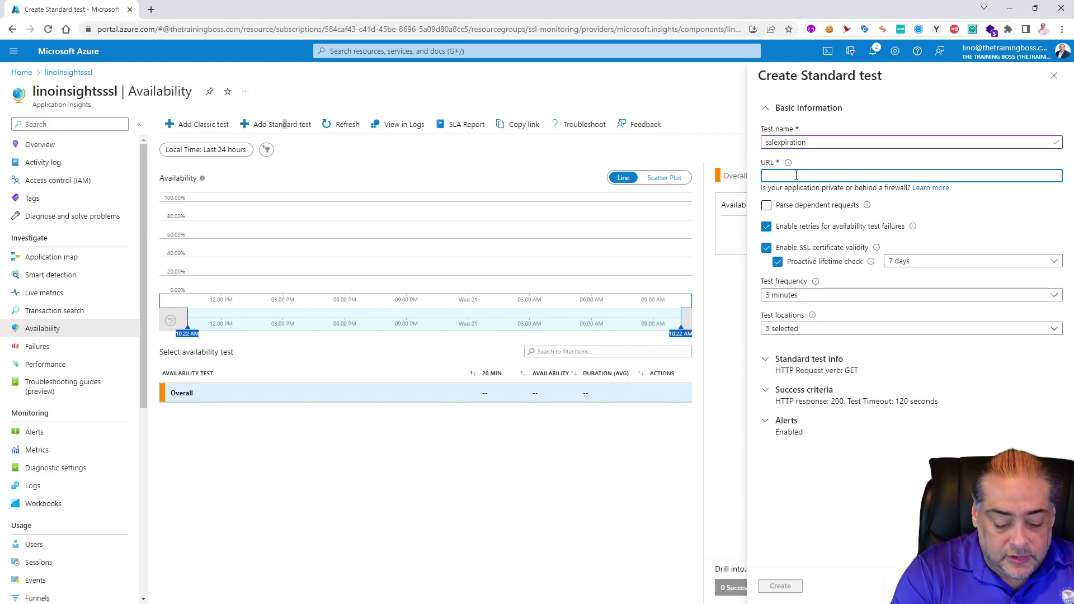
text(htt)
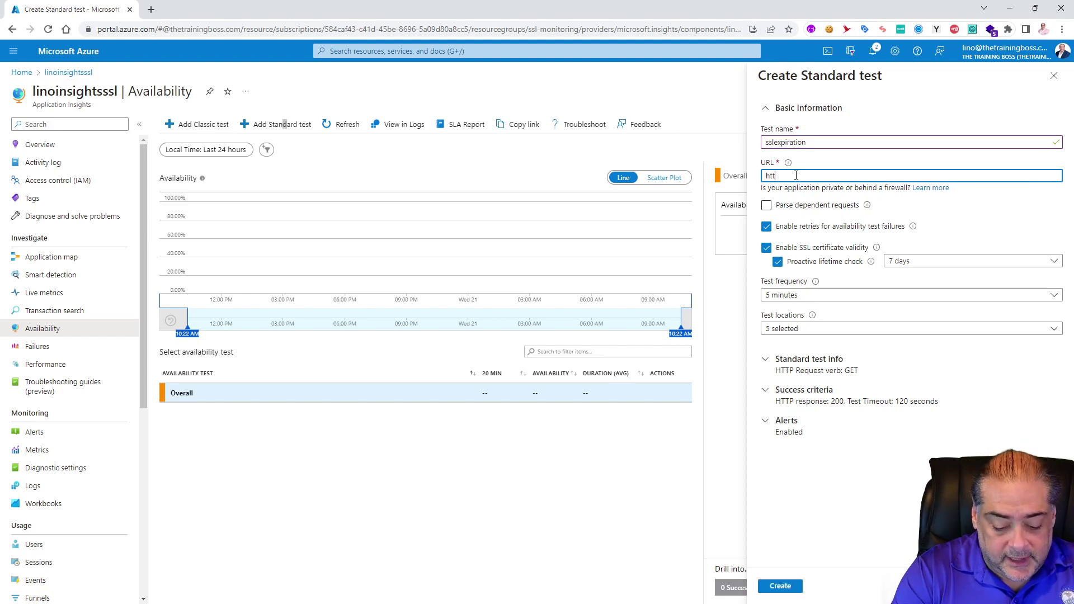
text(ps://)
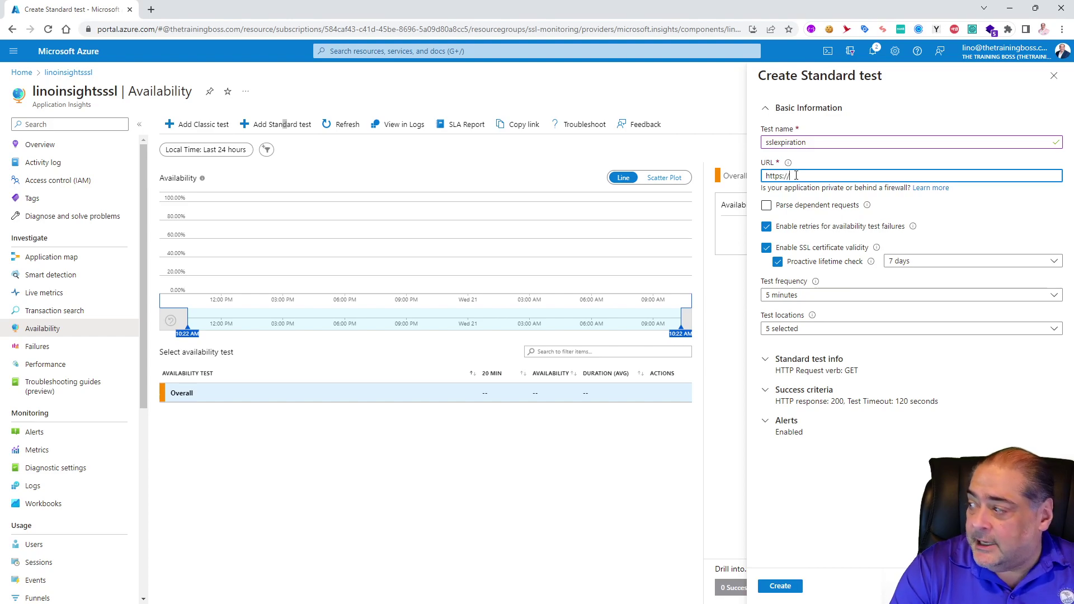
text(thetrainingboss.com)
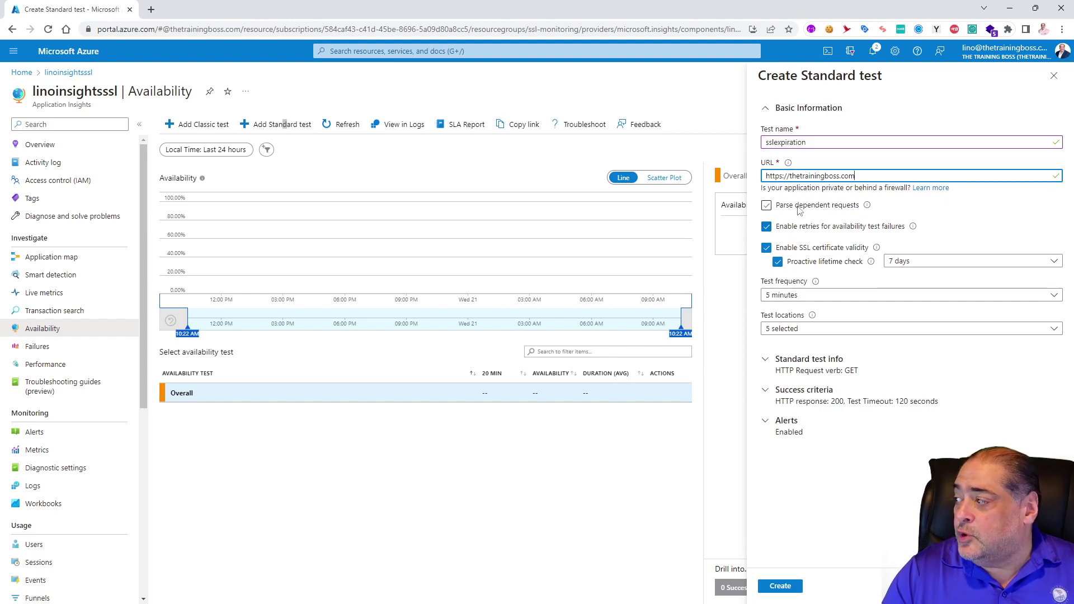
mouse_move(867, 207)
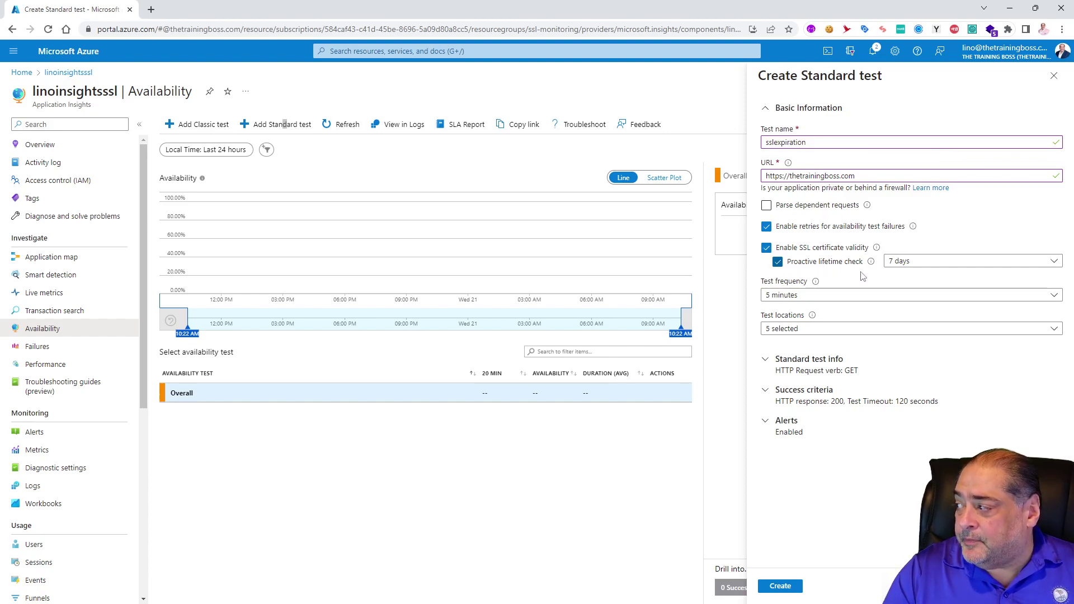
Step: Keep the 7-day certificate lifetime check and set the test frequency to 15 minutes
click(1056, 263)
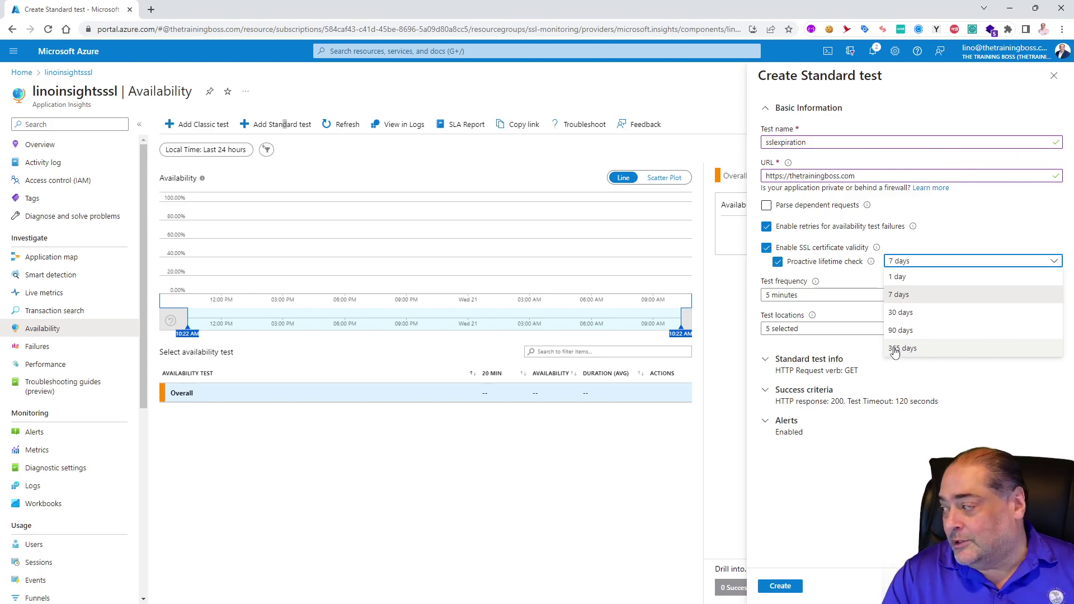
click(901, 299)
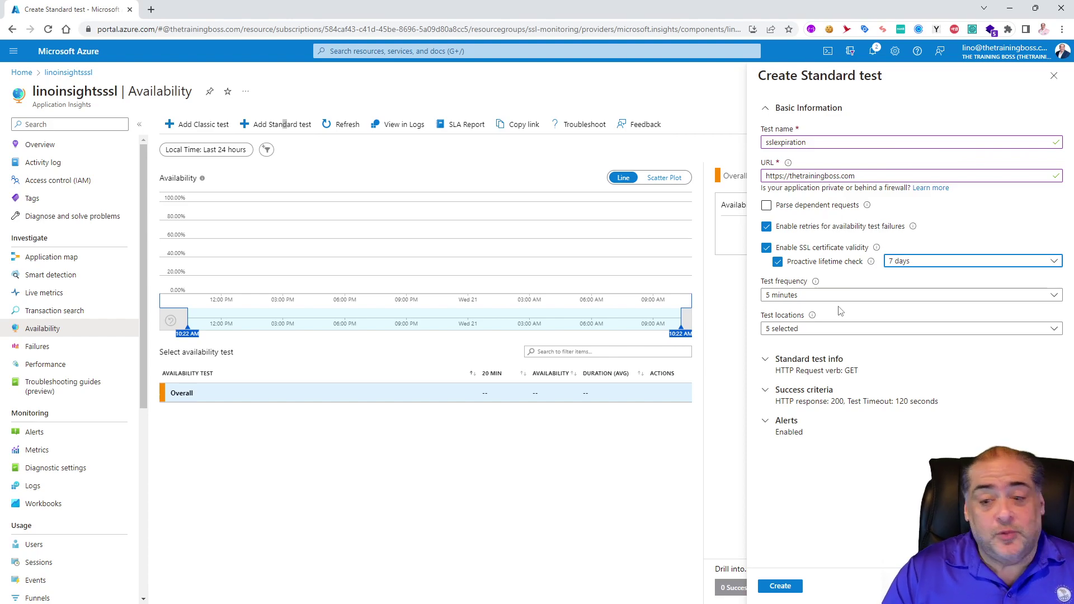
click(1056, 298)
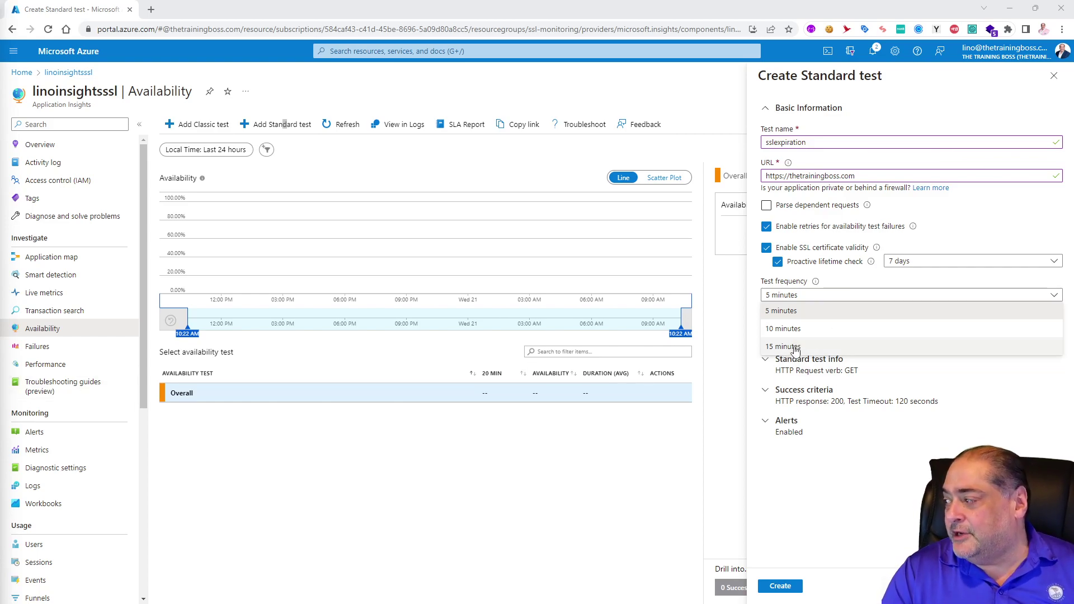
click(795, 348)
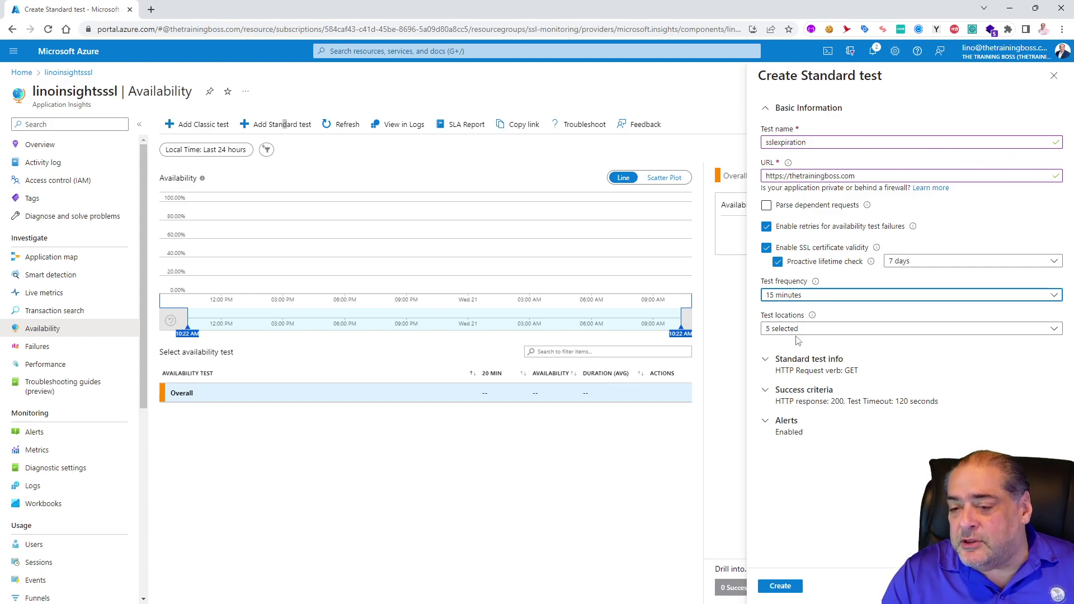
Step: Replace East Asia with East US among the five test locations
click(1053, 332)
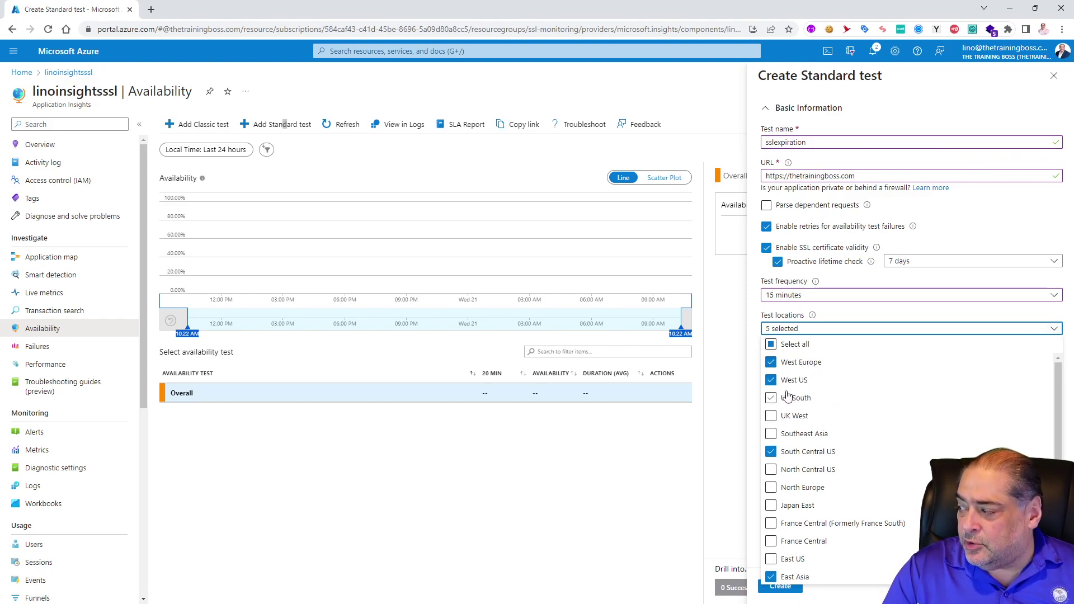
scroll(866, 490, down, 1)
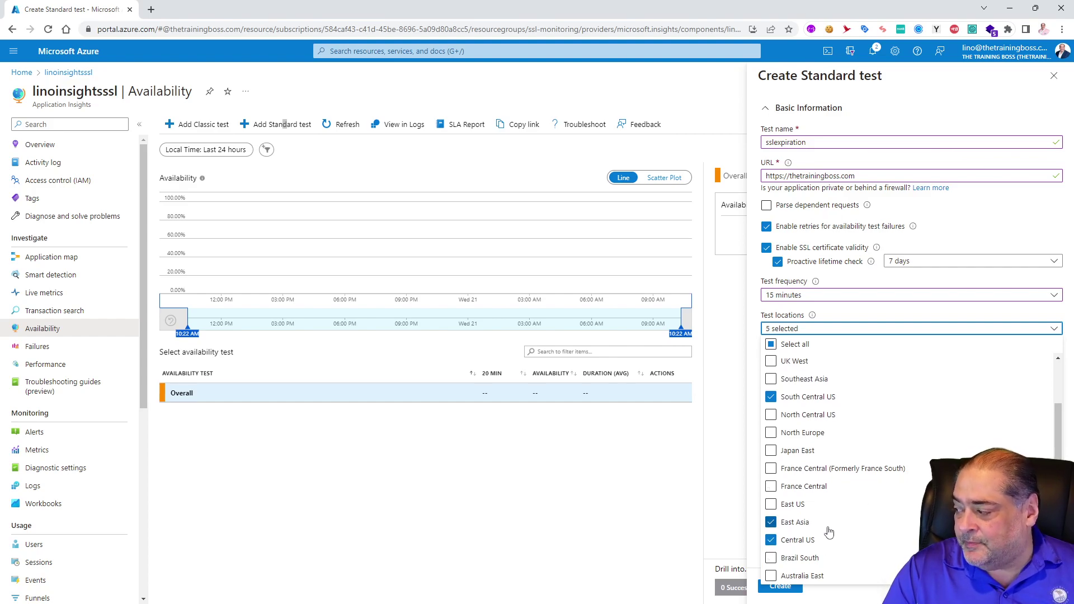
click(772, 505)
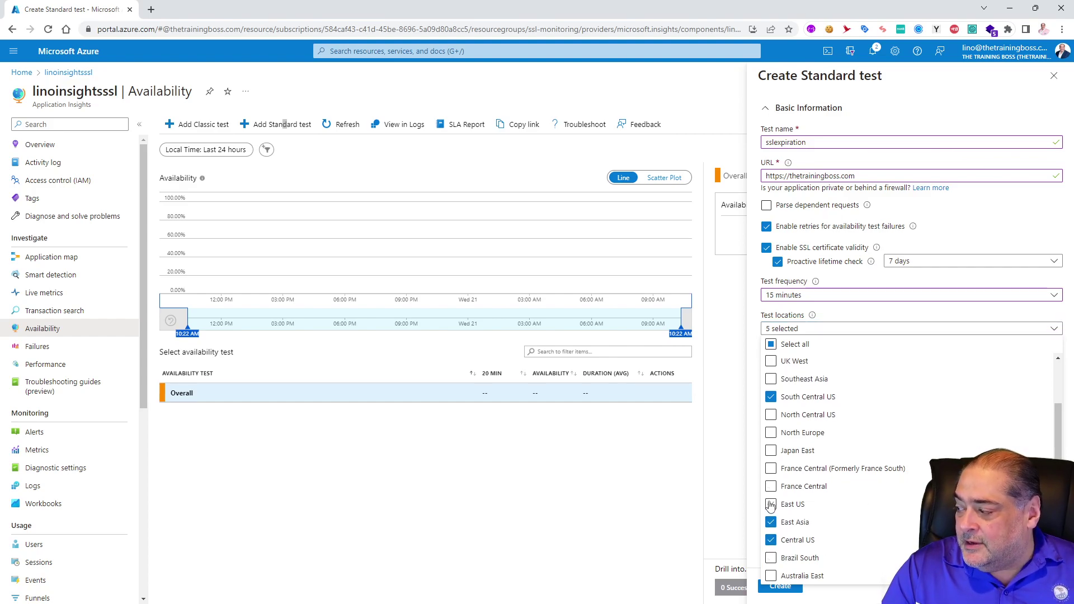
click(772, 523)
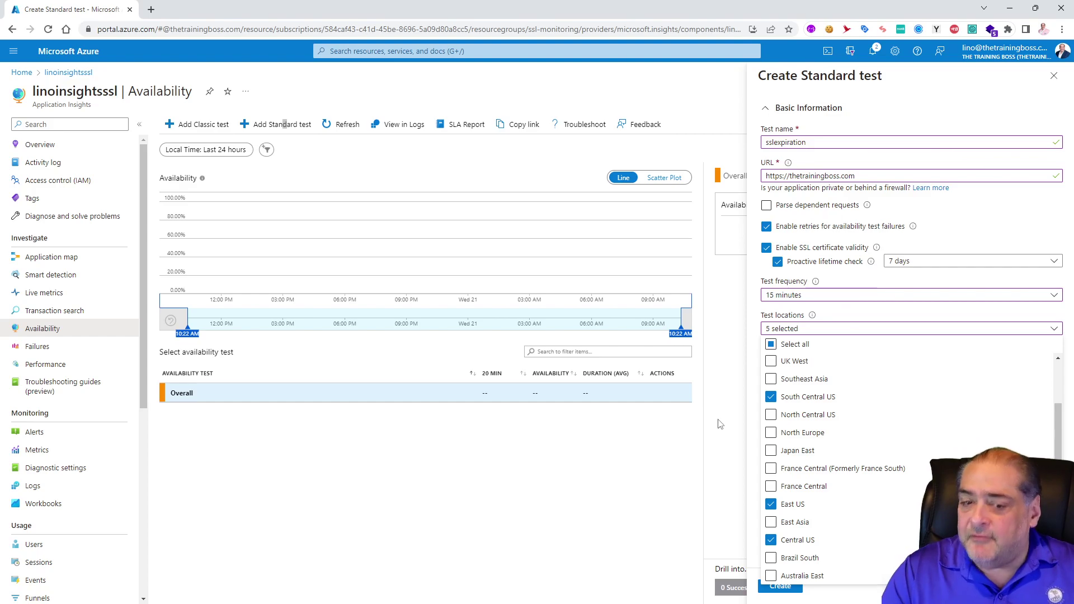
click(846, 314)
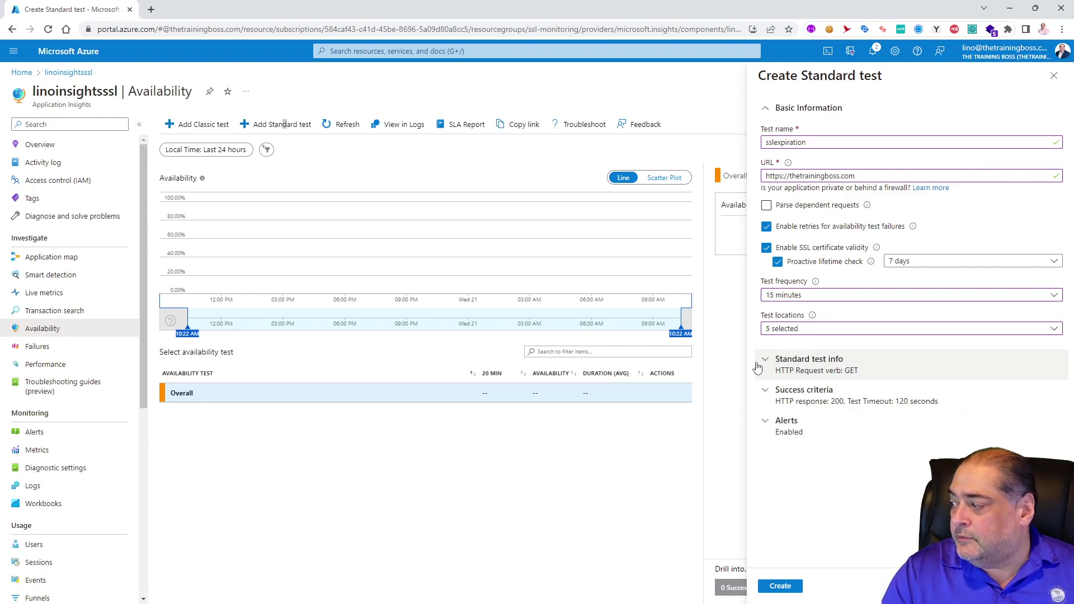
click(766, 362)
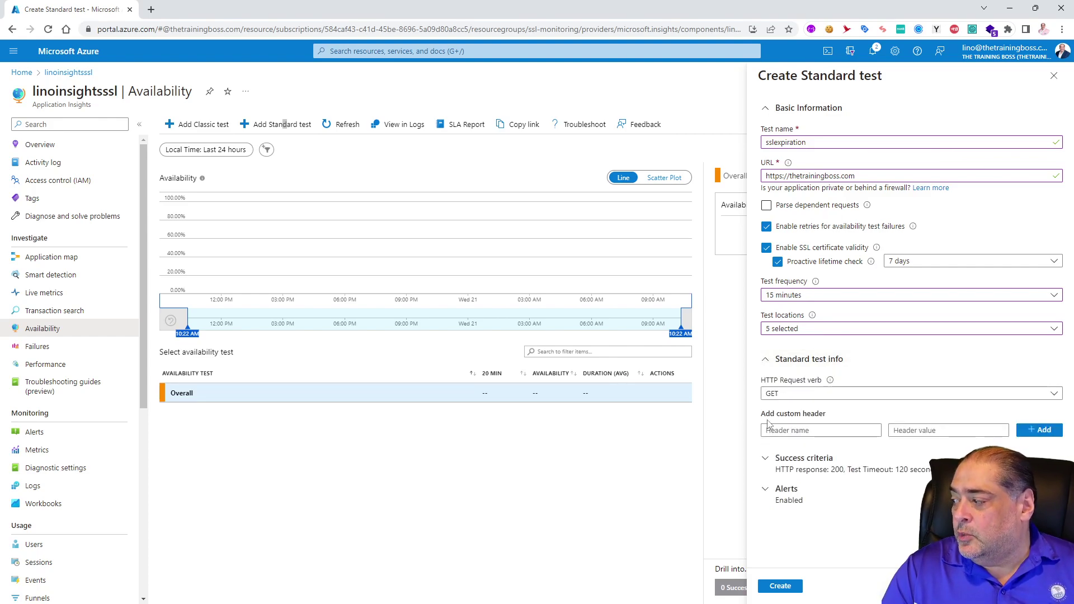
click(766, 363)
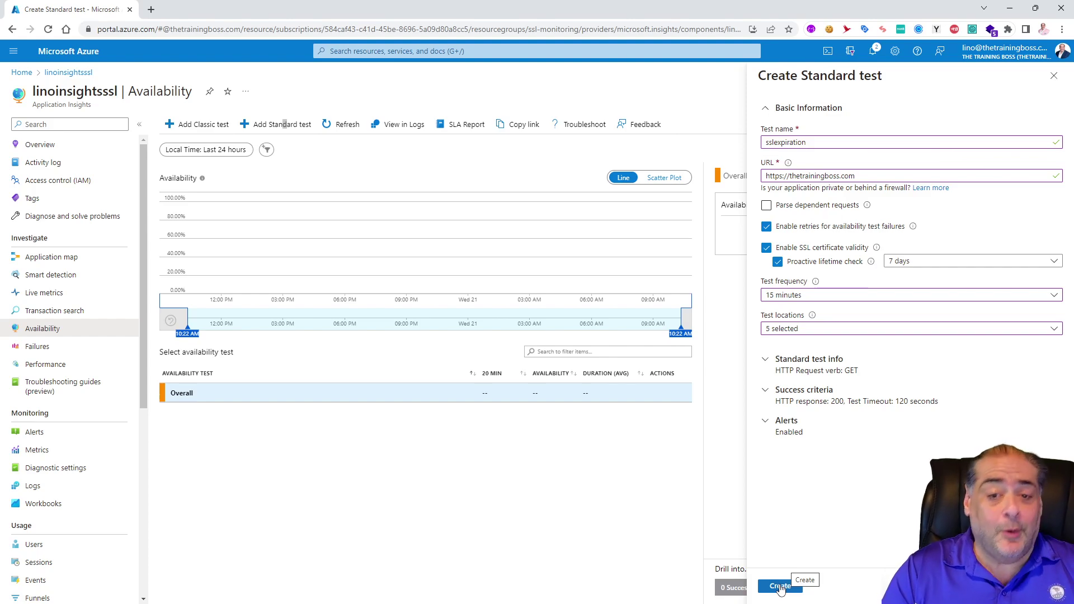
Step: Submit the Create Standard test pane to add the sslexpiration test
click(781, 587)
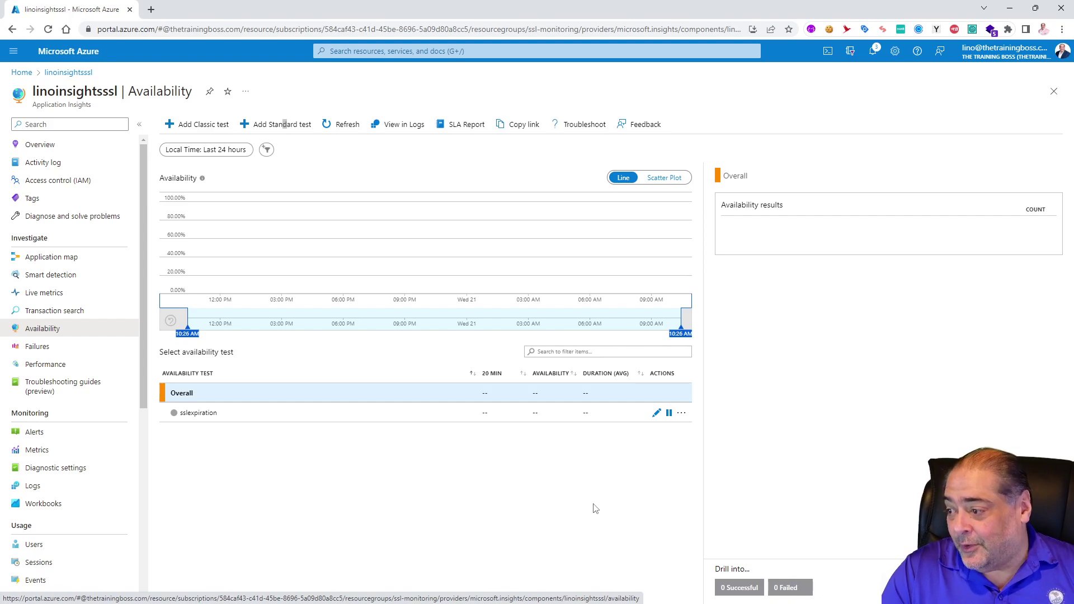
Step: Open the Rules (Alerts) page from the sslexpiration test's actions menu
click(682, 414)
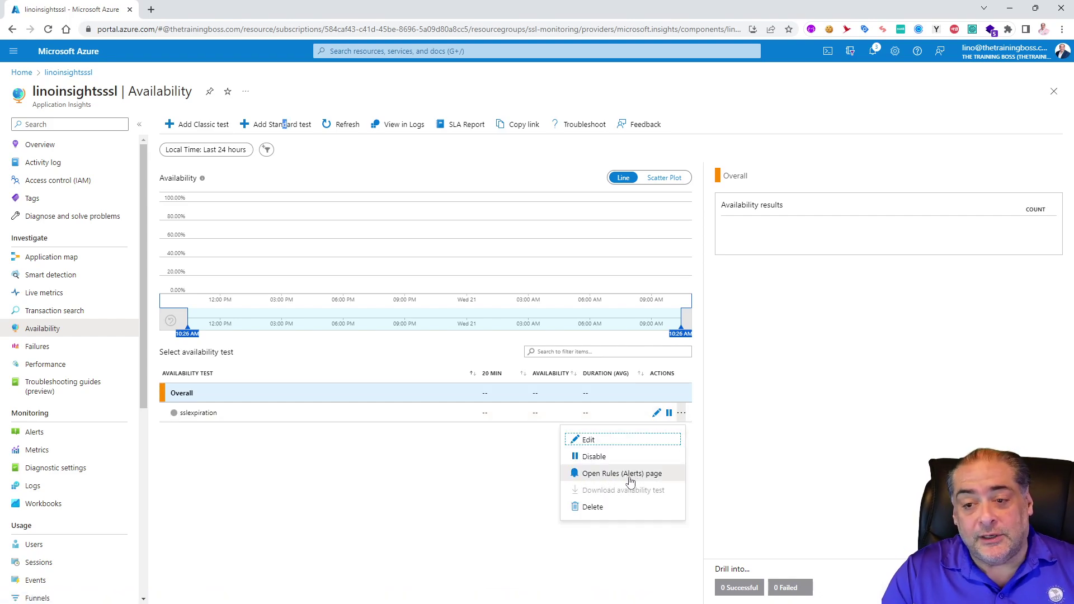
click(622, 476)
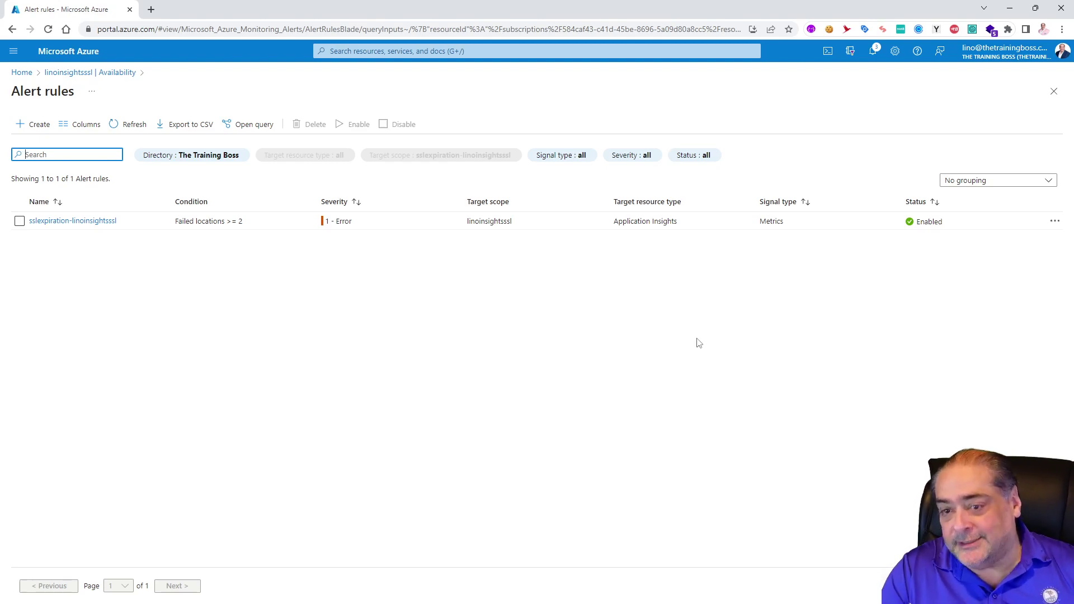
Step: Open the sslexpiration-linoinsightsssl rule in edit mode and scroll to its Actions section
click(84, 222)
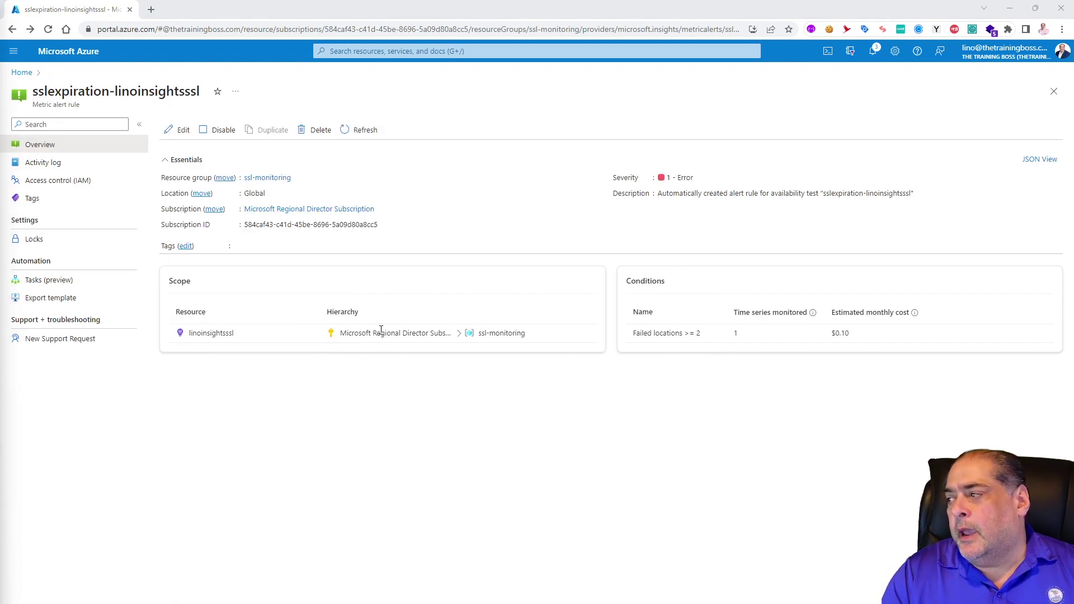
click(175, 132)
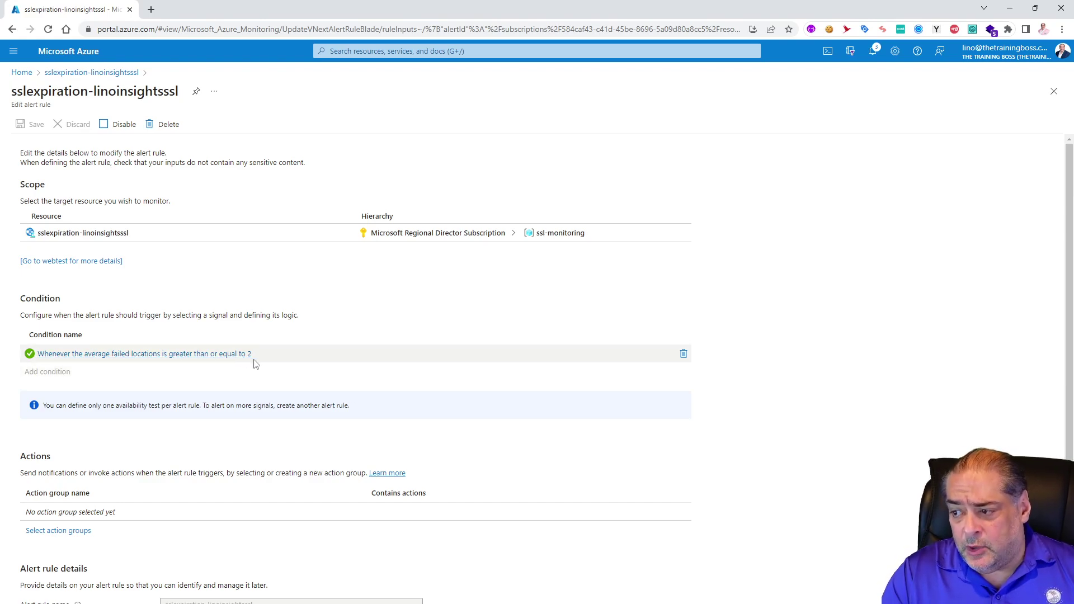
scroll(255, 364, down, 3)
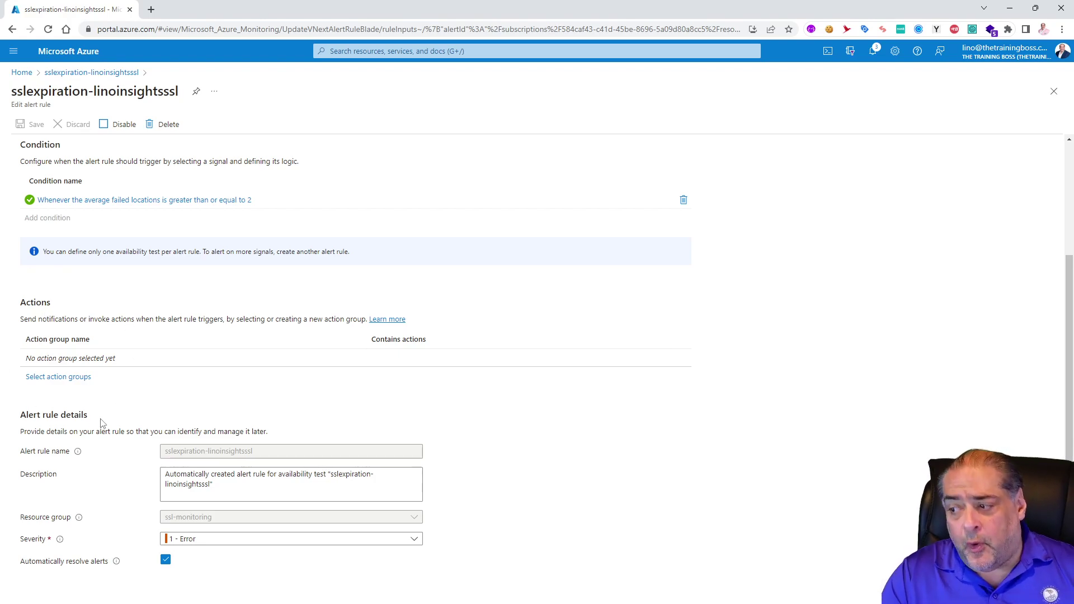
Step: Start a new action group for the alert rule, keeping region Global
click(73, 379)
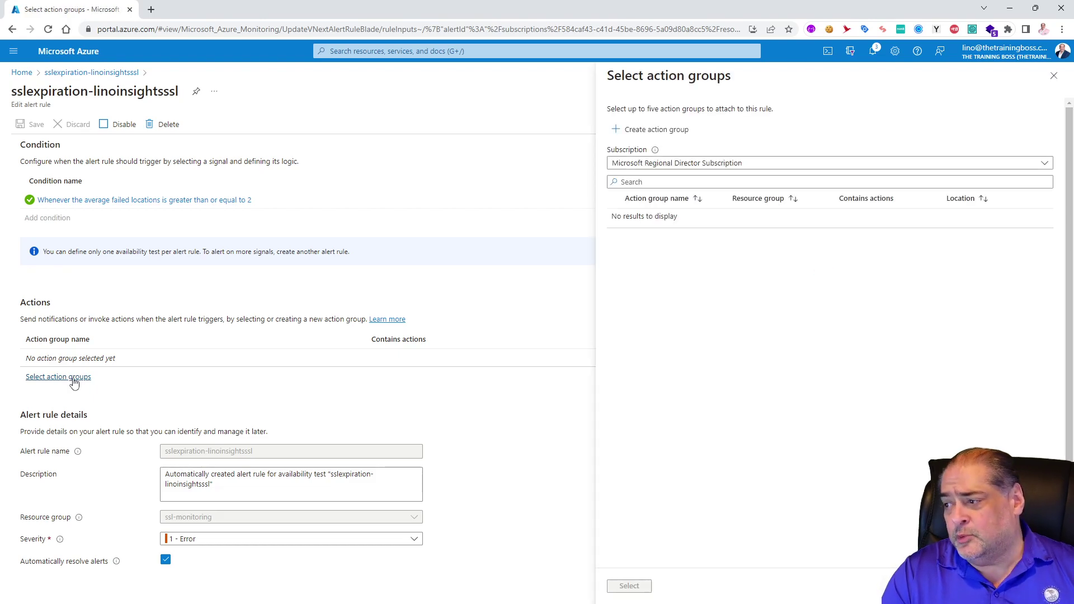
click(657, 129)
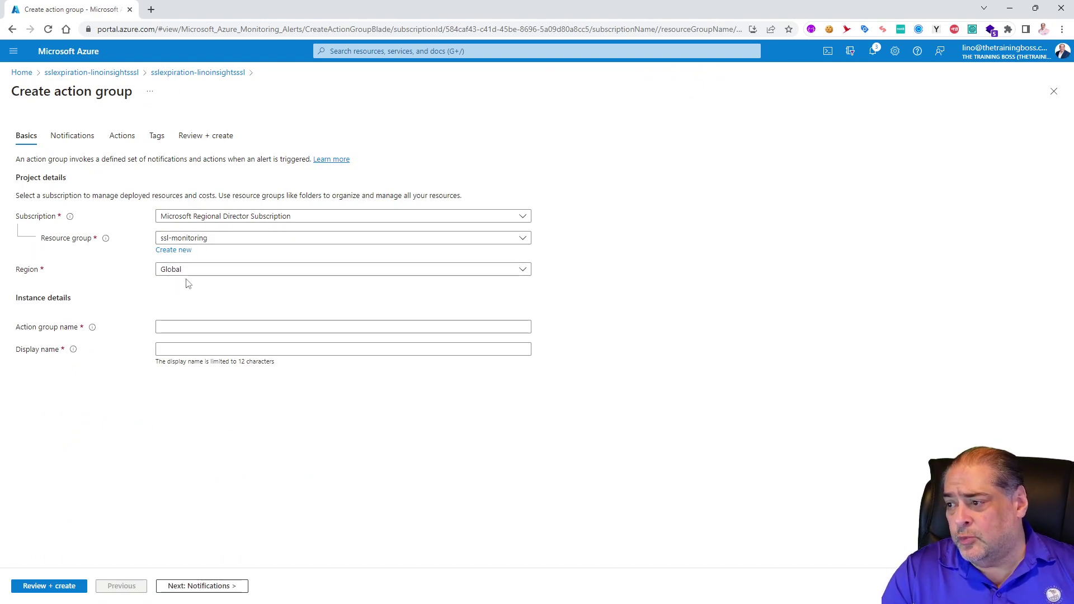
click(200, 273)
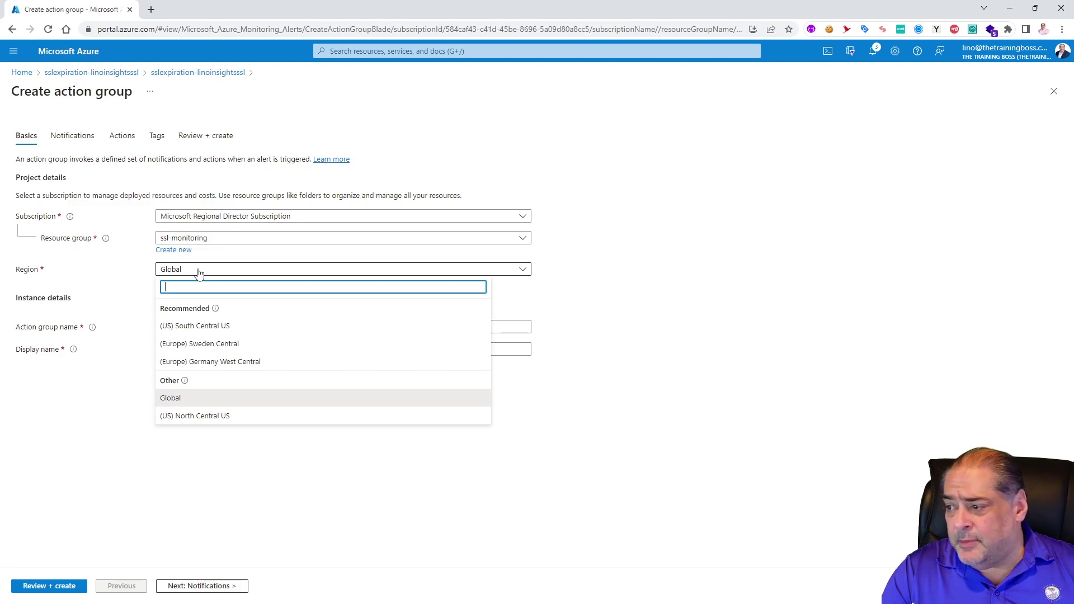
click(199, 271)
Step: Name the action group sslexpirationalert with display name sslexpalert
click(187, 325)
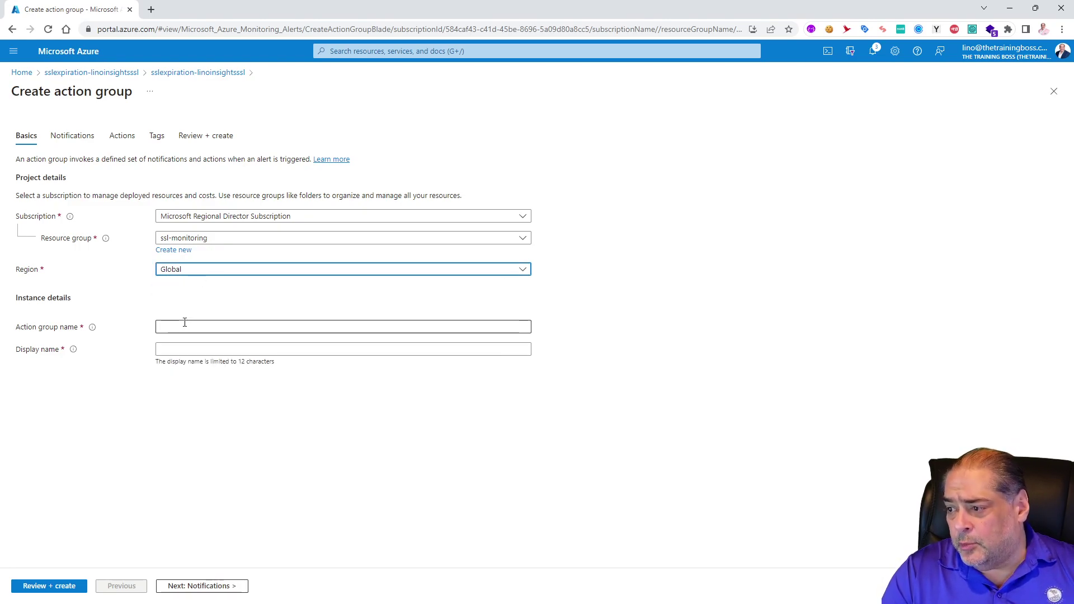
text(ss)
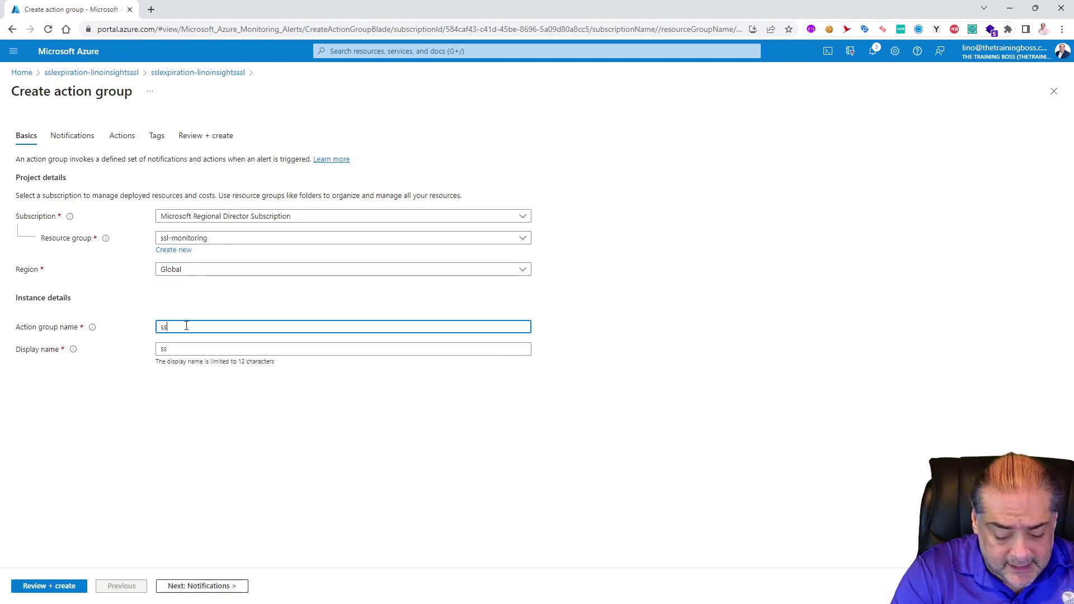
text(lexpirat)
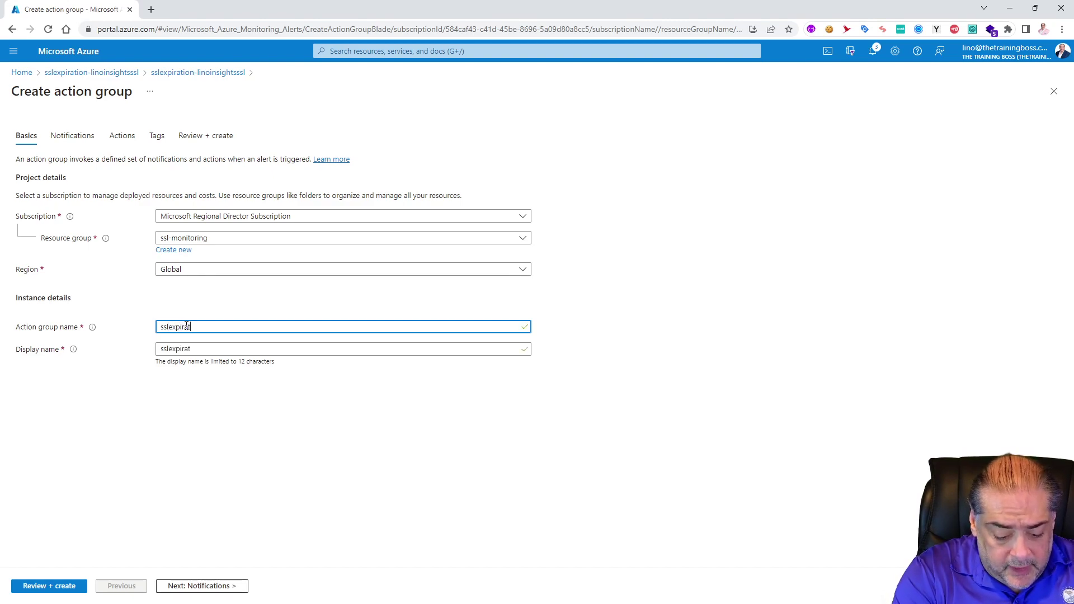
text(ionalert)
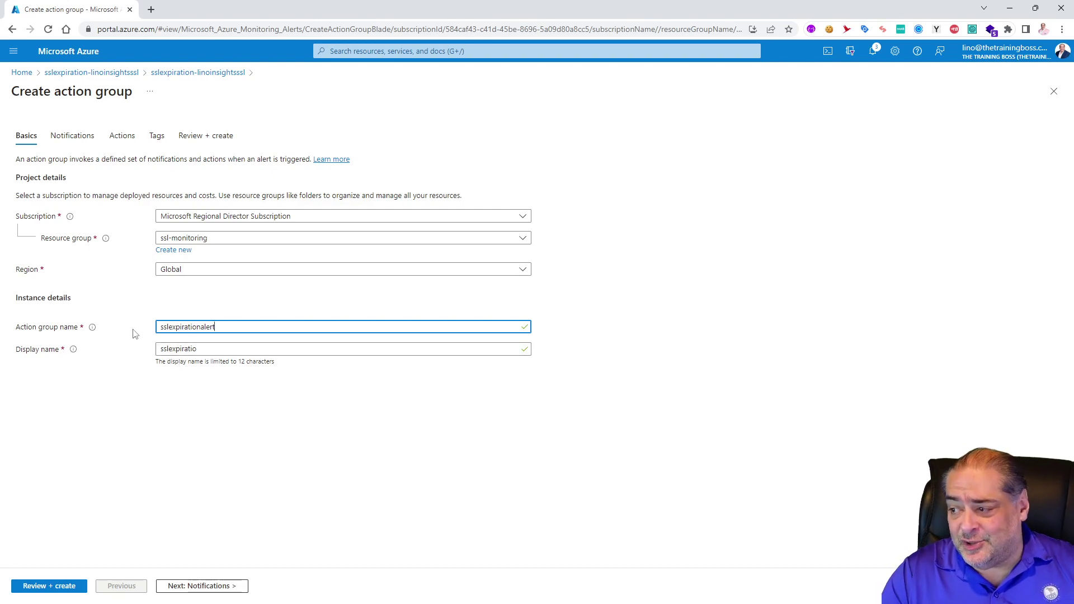
click(180, 348)
key(Delete)
key(Delete)
key(Delete)
key(Delete)
key(Delete)
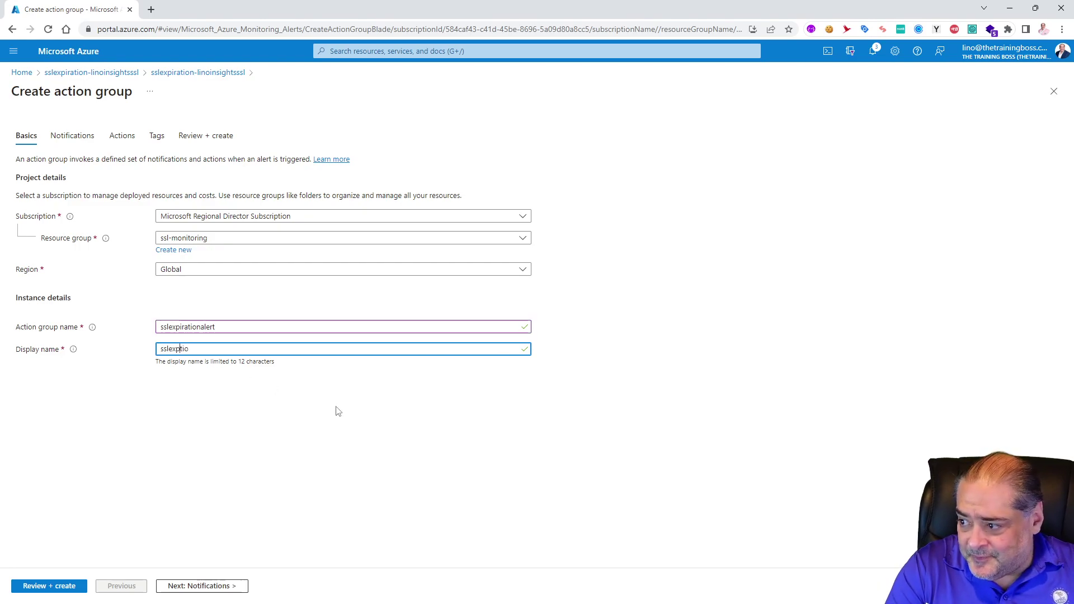
key(Delete)
text(aler)
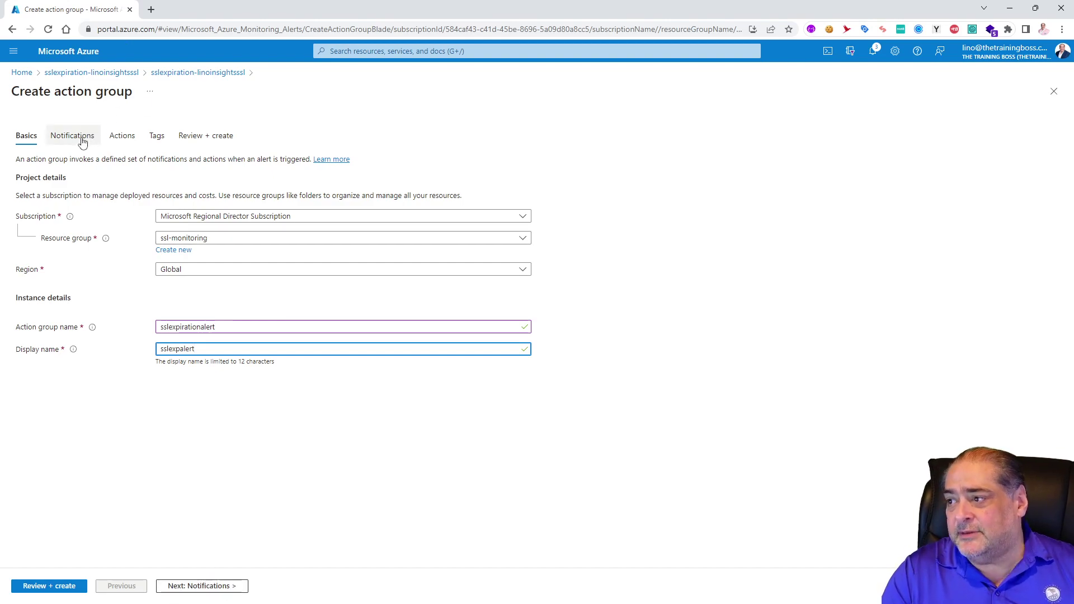
Step: On the Notifications step, choose the Email/SMS message/Push/Voice notification type
click(214, 592)
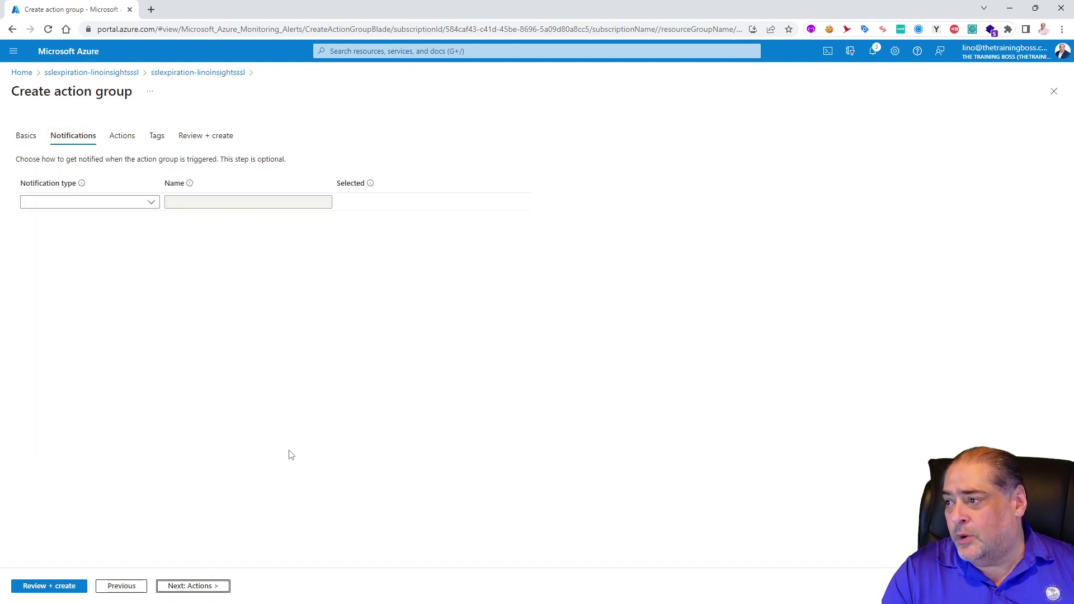
click(150, 203)
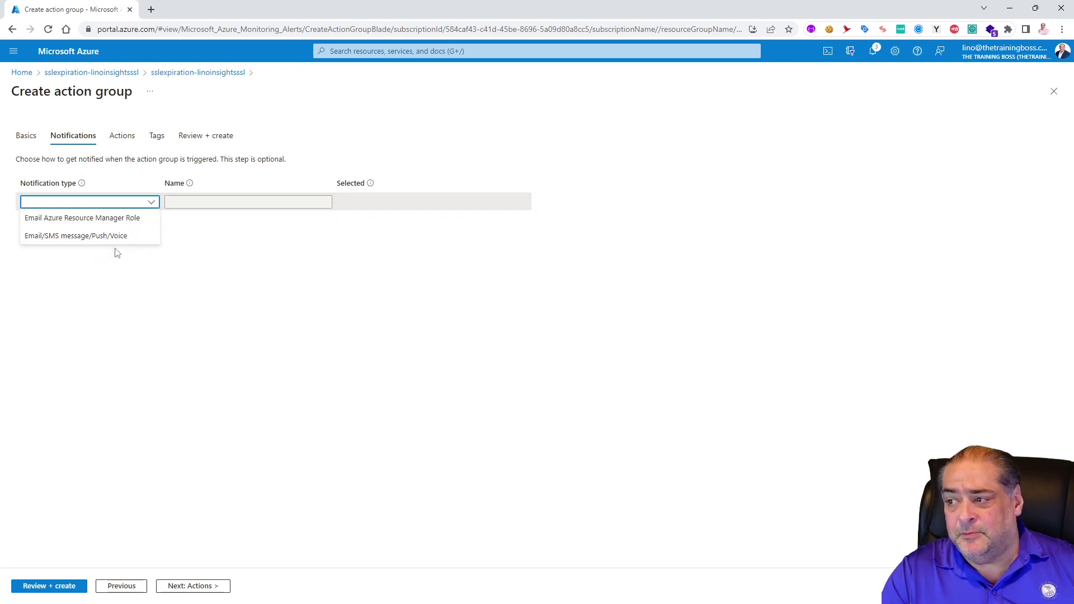
click(96, 238)
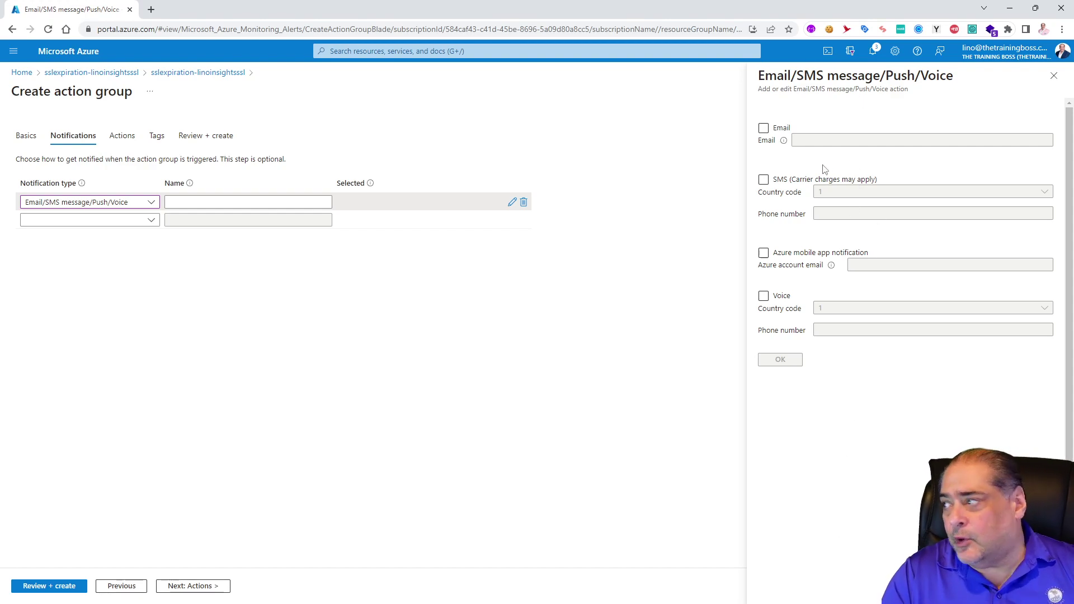
Step: Turn on email notifications and fill in the recipient e-mail address
click(763, 128)
click(803, 140)
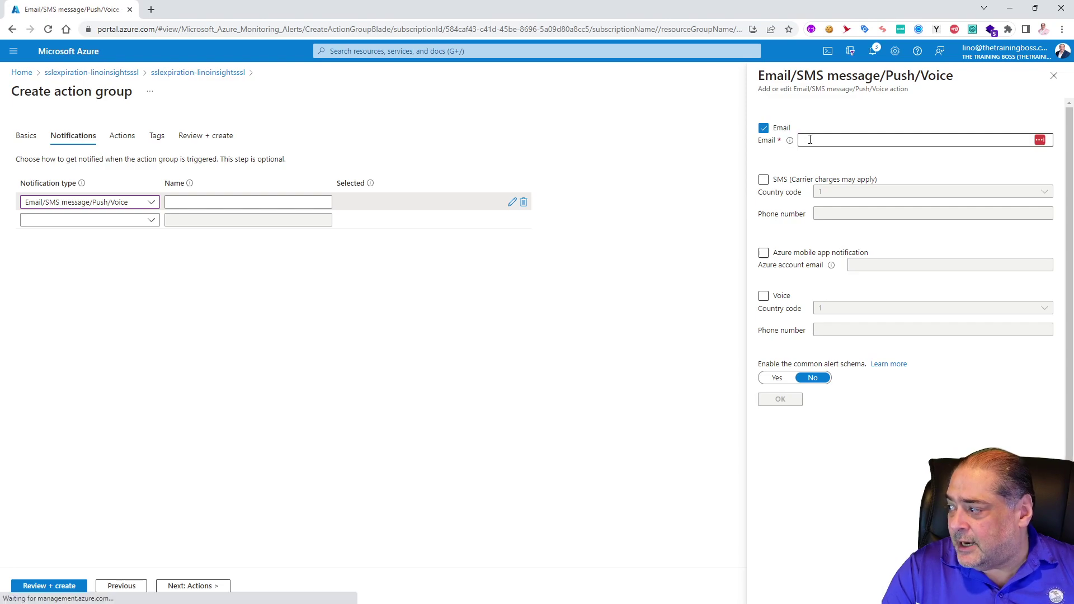
click(821, 185)
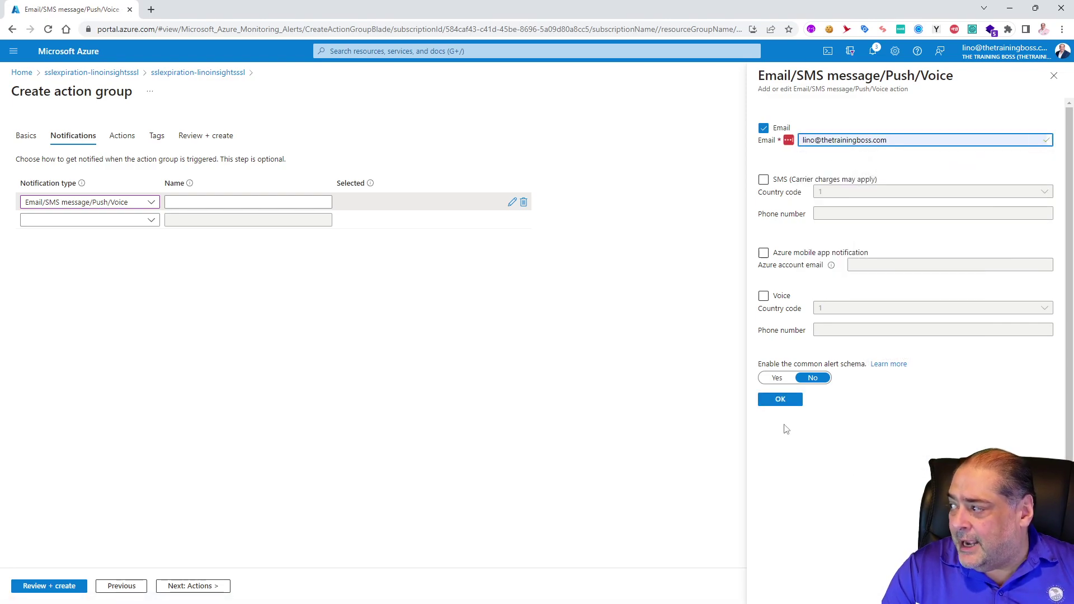
Step: Enable SMS to a valid country code 1 phone number and confirm the notification settings
click(764, 180)
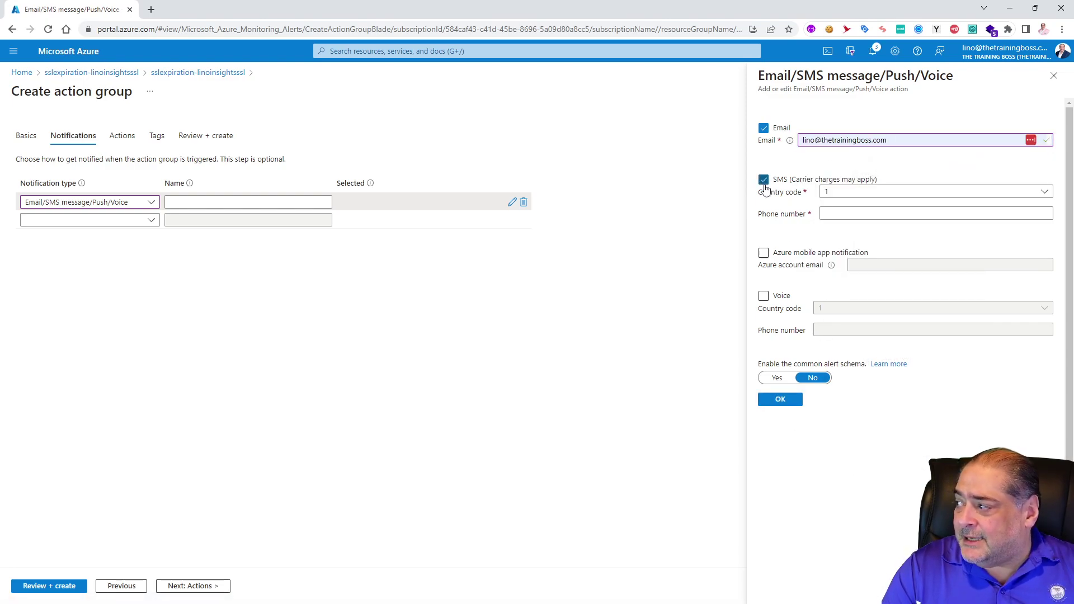
click(838, 214)
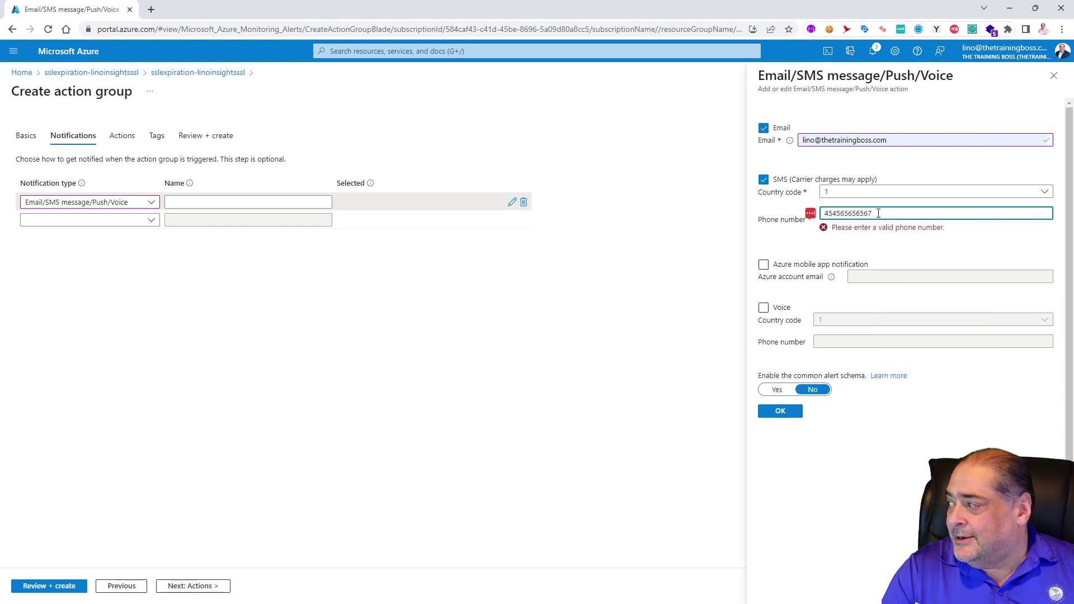
drag(881, 214, 813, 213)
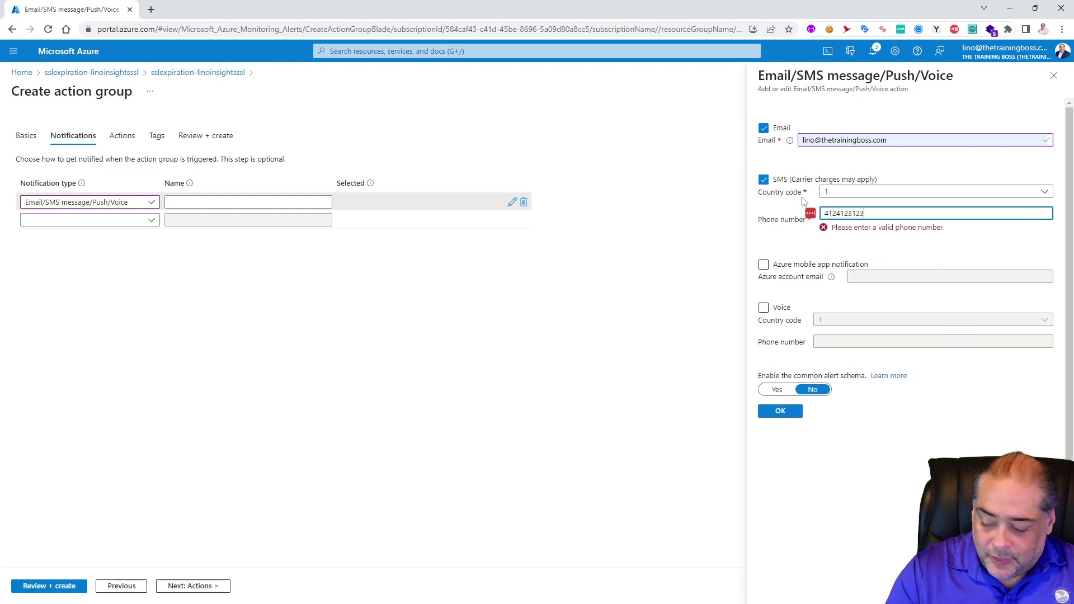
click(893, 236)
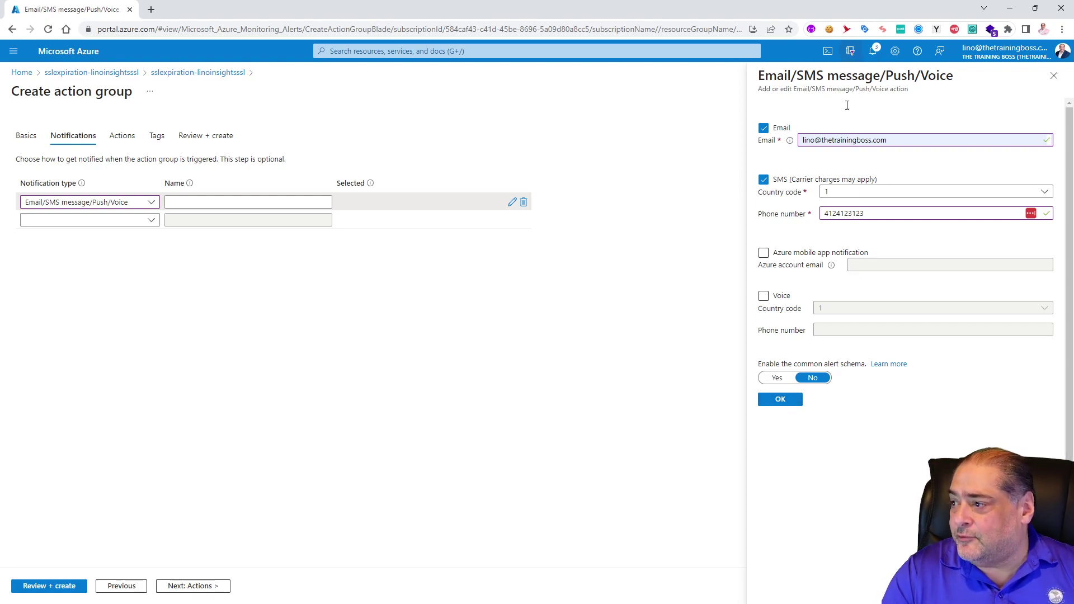
click(780, 400)
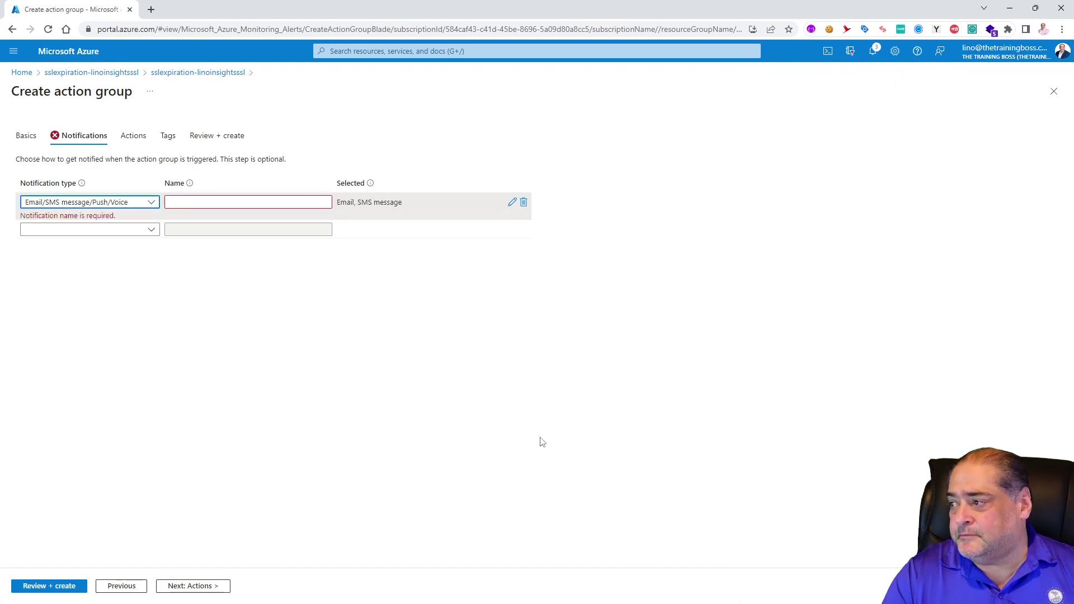
Step: Name the notification 'sslaleret' and continue to the Actions step
click(234, 197)
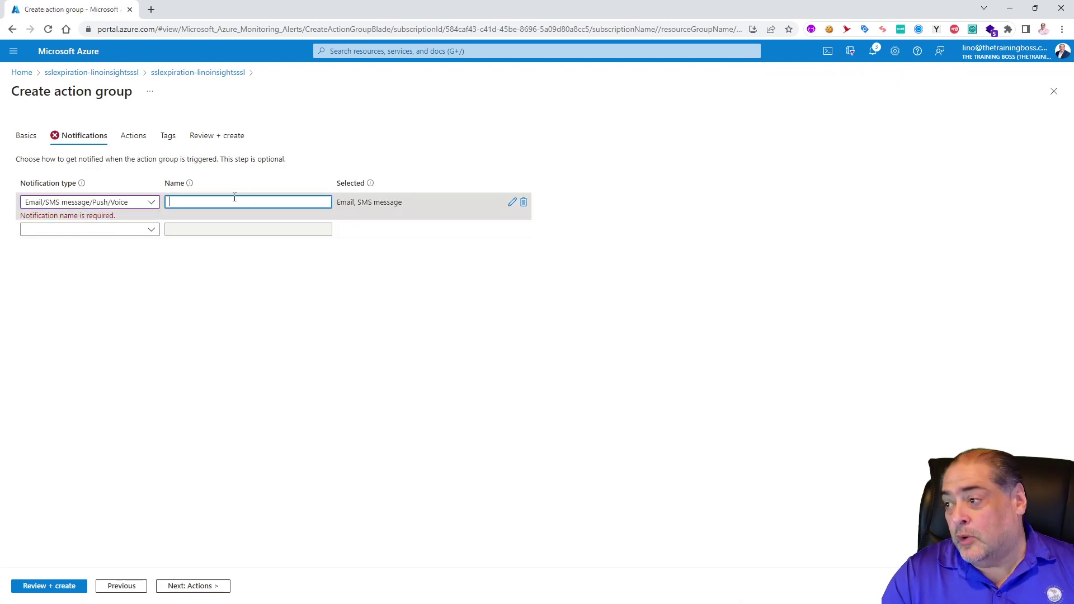
text(sslaleret)
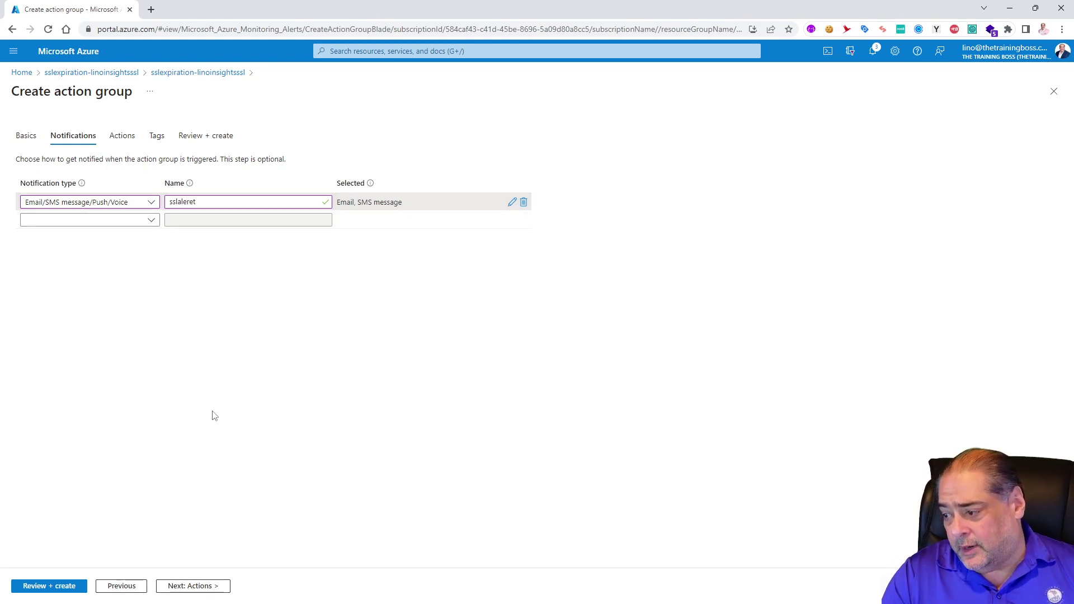
click(190, 587)
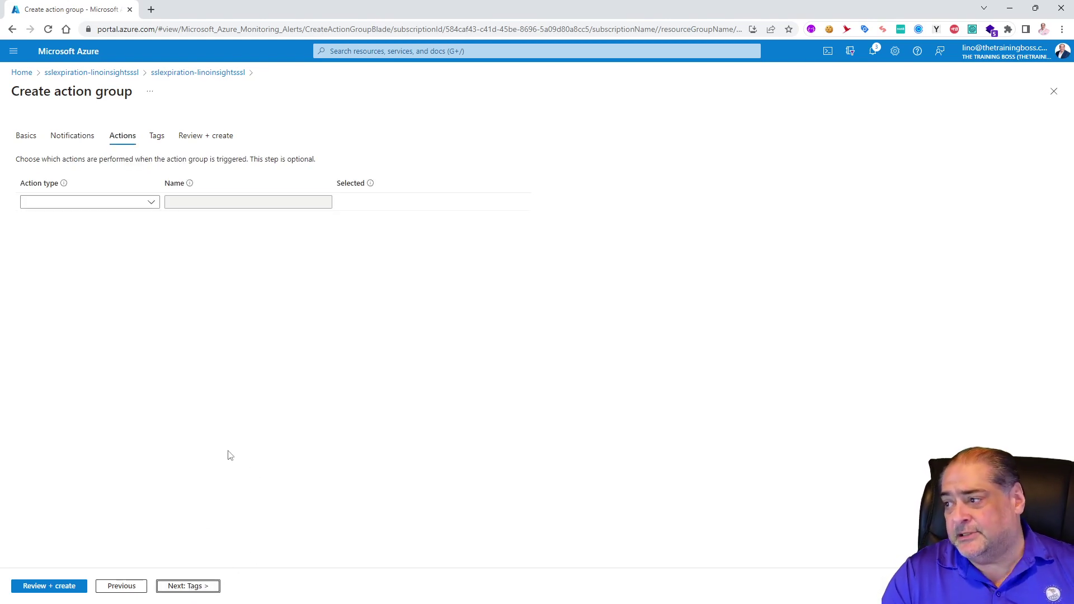
Step: Add and then delete a Webhook action, then review and create the sslexpirationalert action group
click(151, 203)
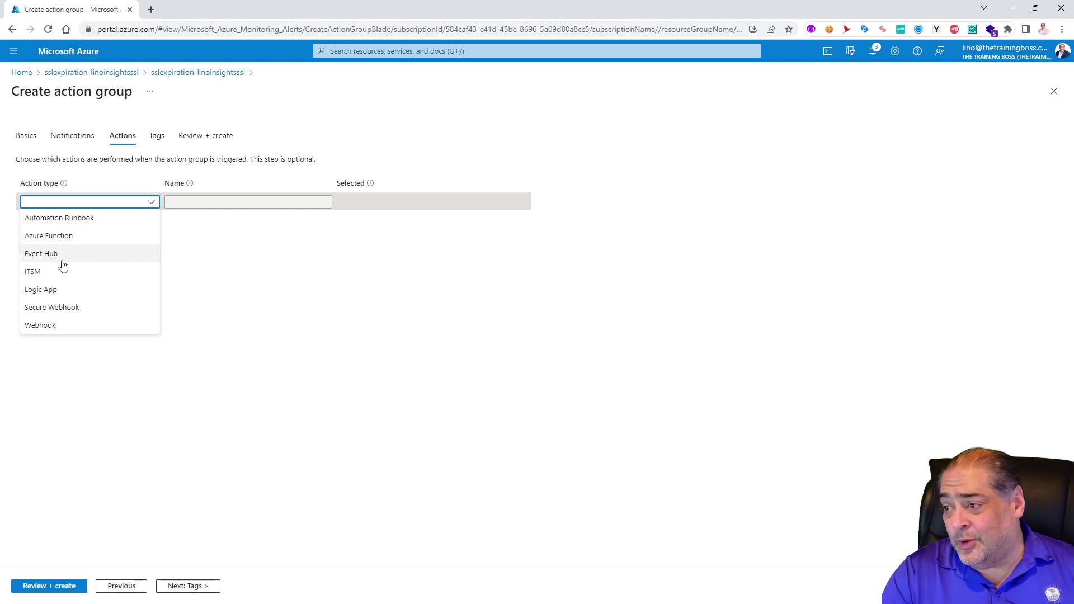
click(43, 332)
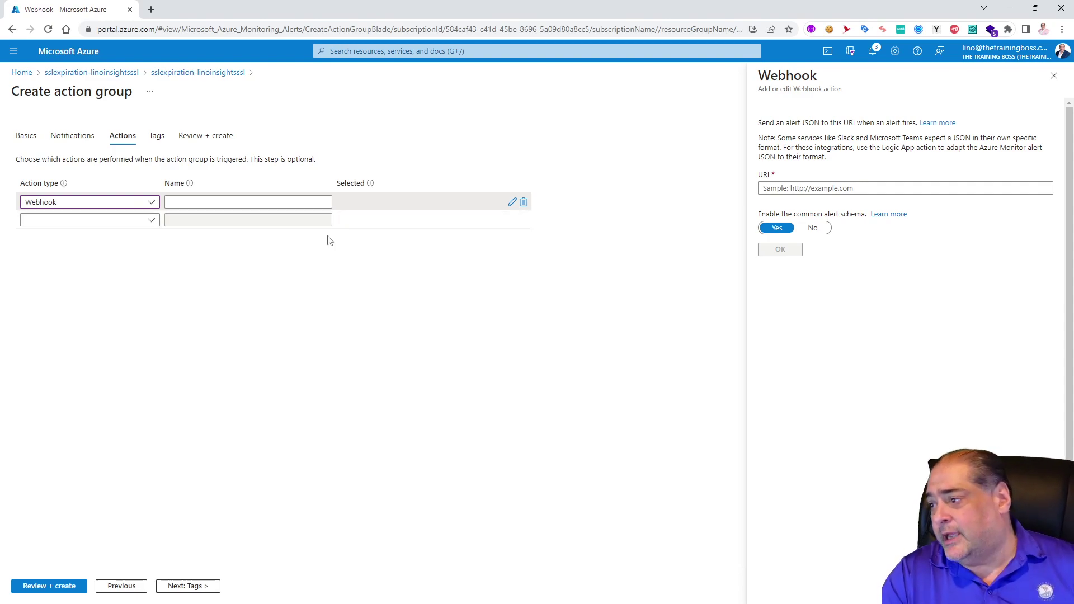
click(524, 203)
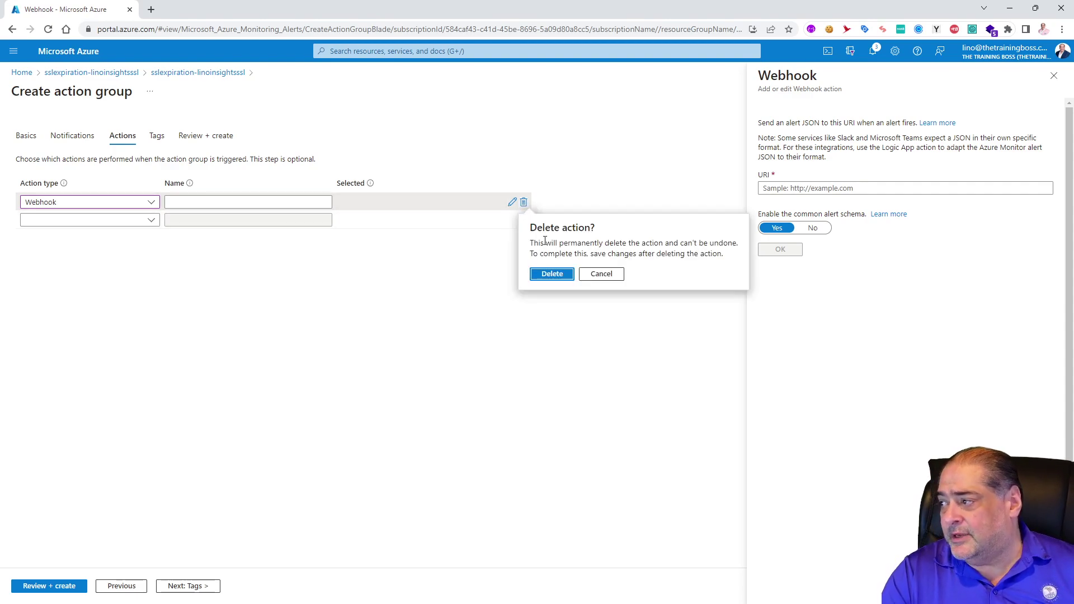
click(554, 275)
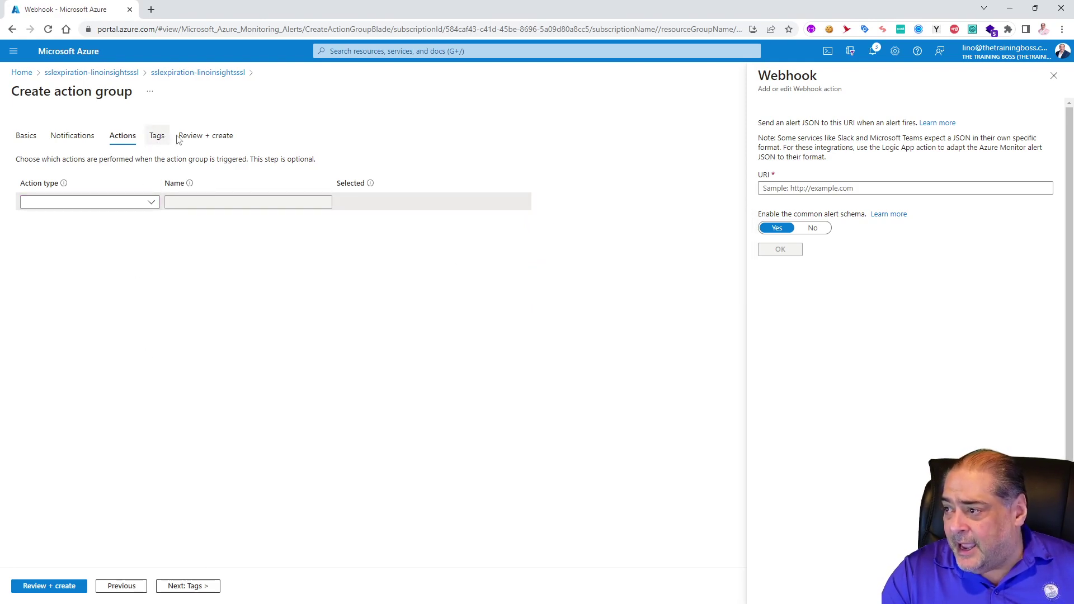
click(48, 586)
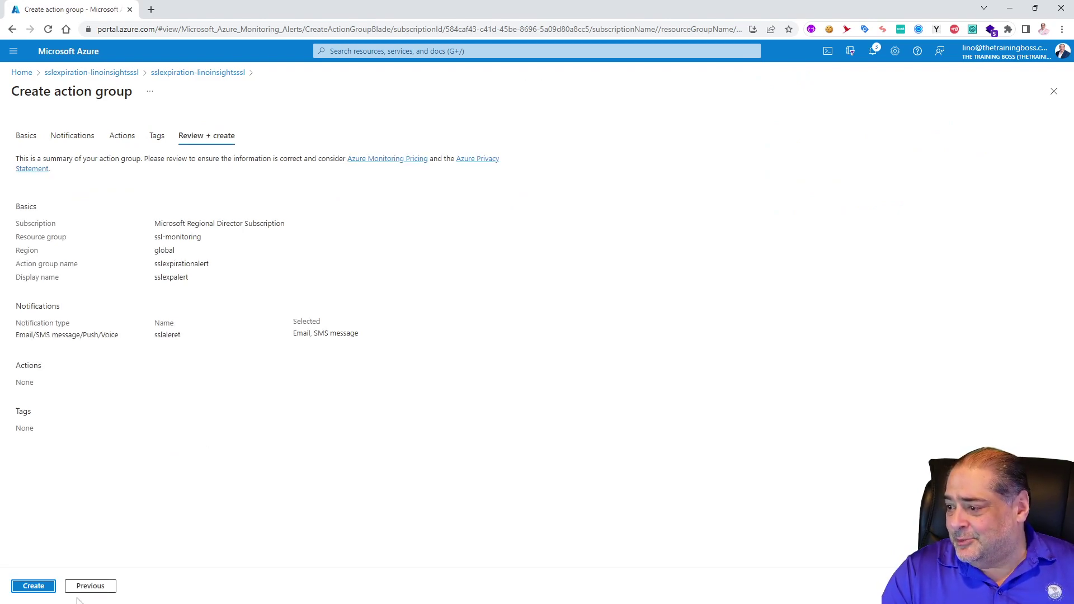
click(39, 587)
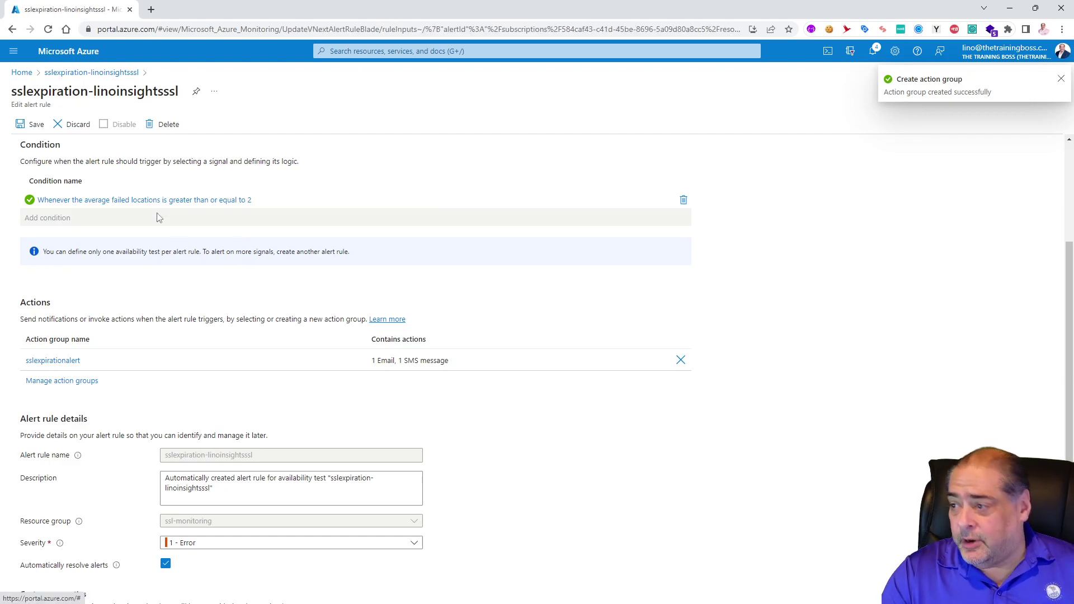
Step: Check the edited alert rule shows sslexpirationalert attached, then save it
scroll(167, 238, up, 3)
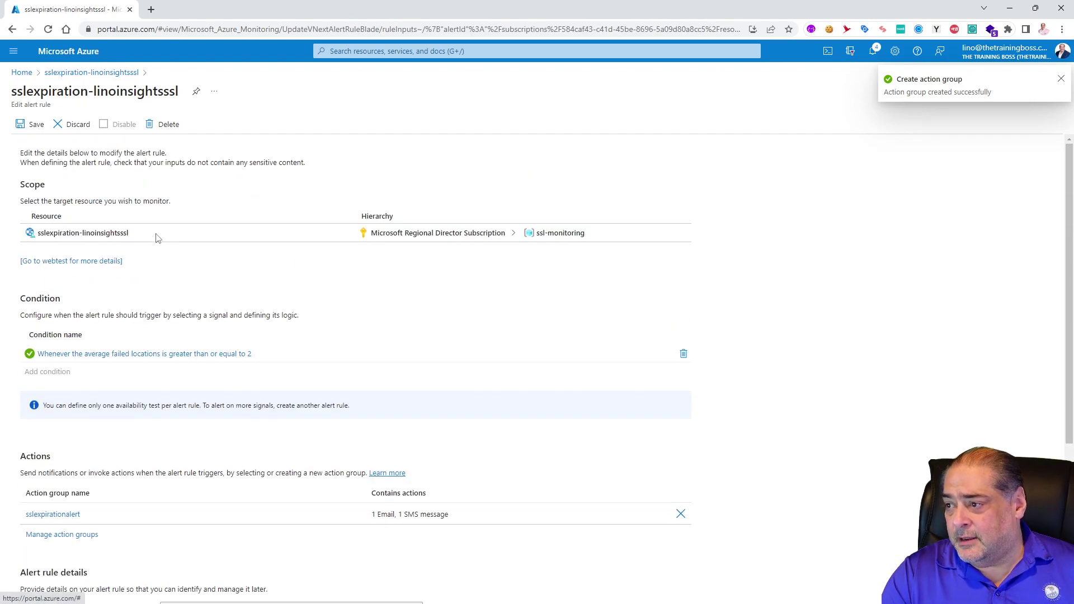
scroll(210, 423, down, 4)
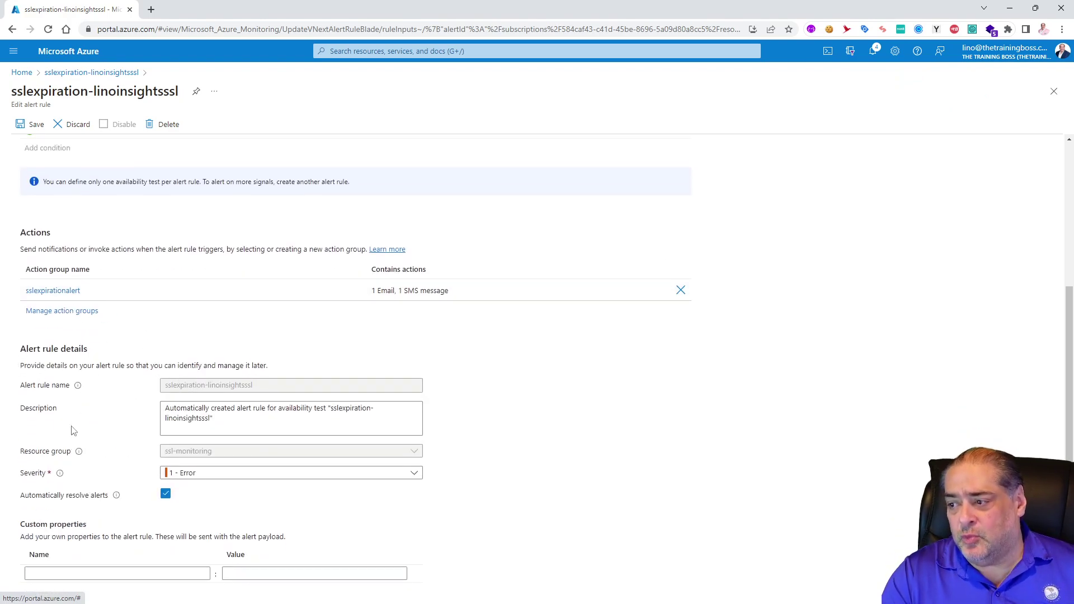
scroll(128, 426, up, 4)
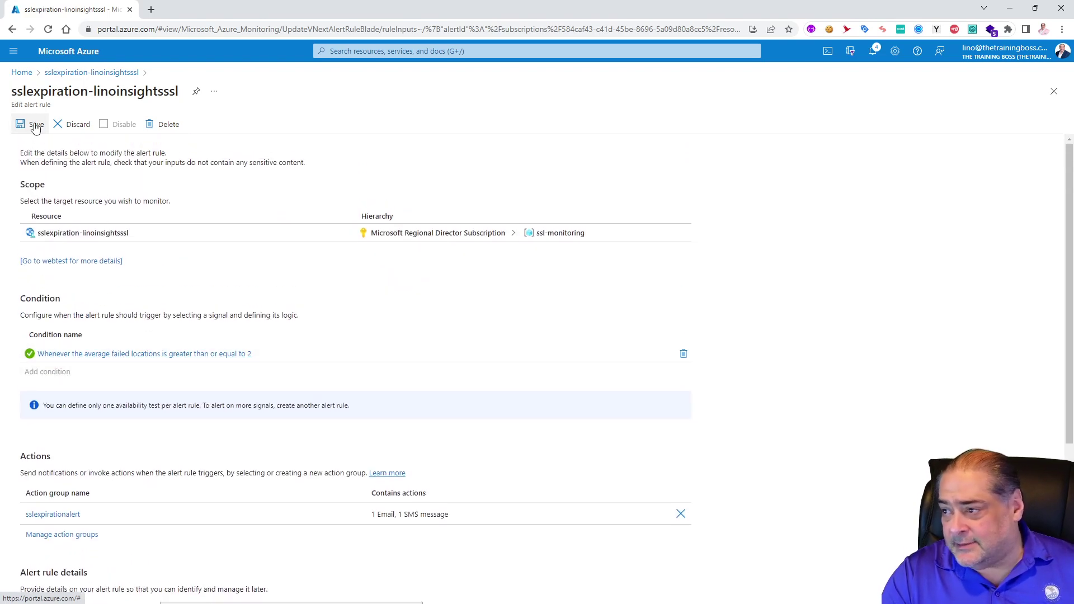
click(34, 124)
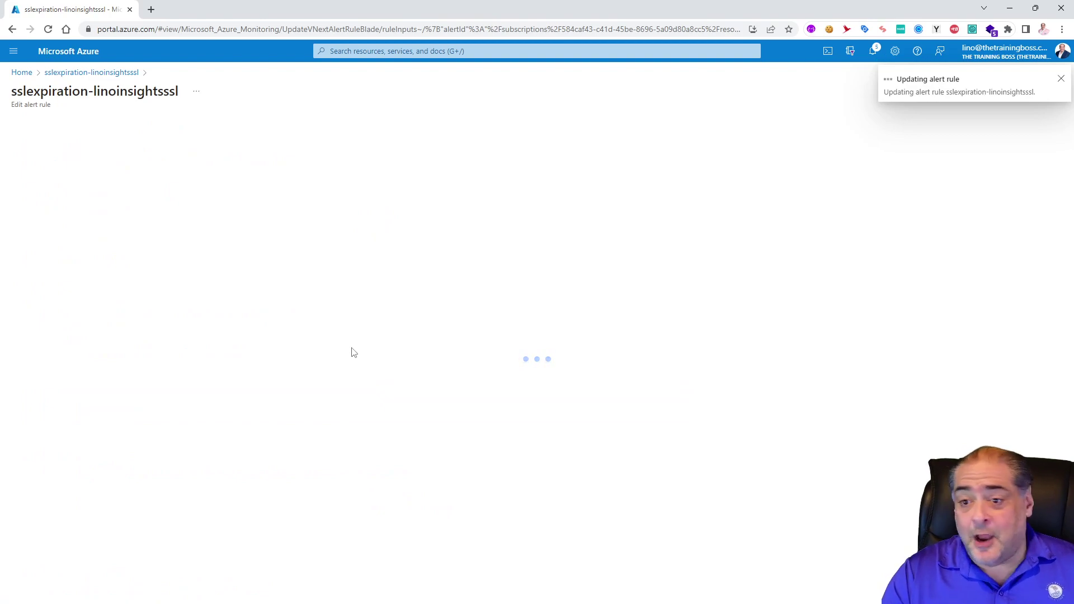